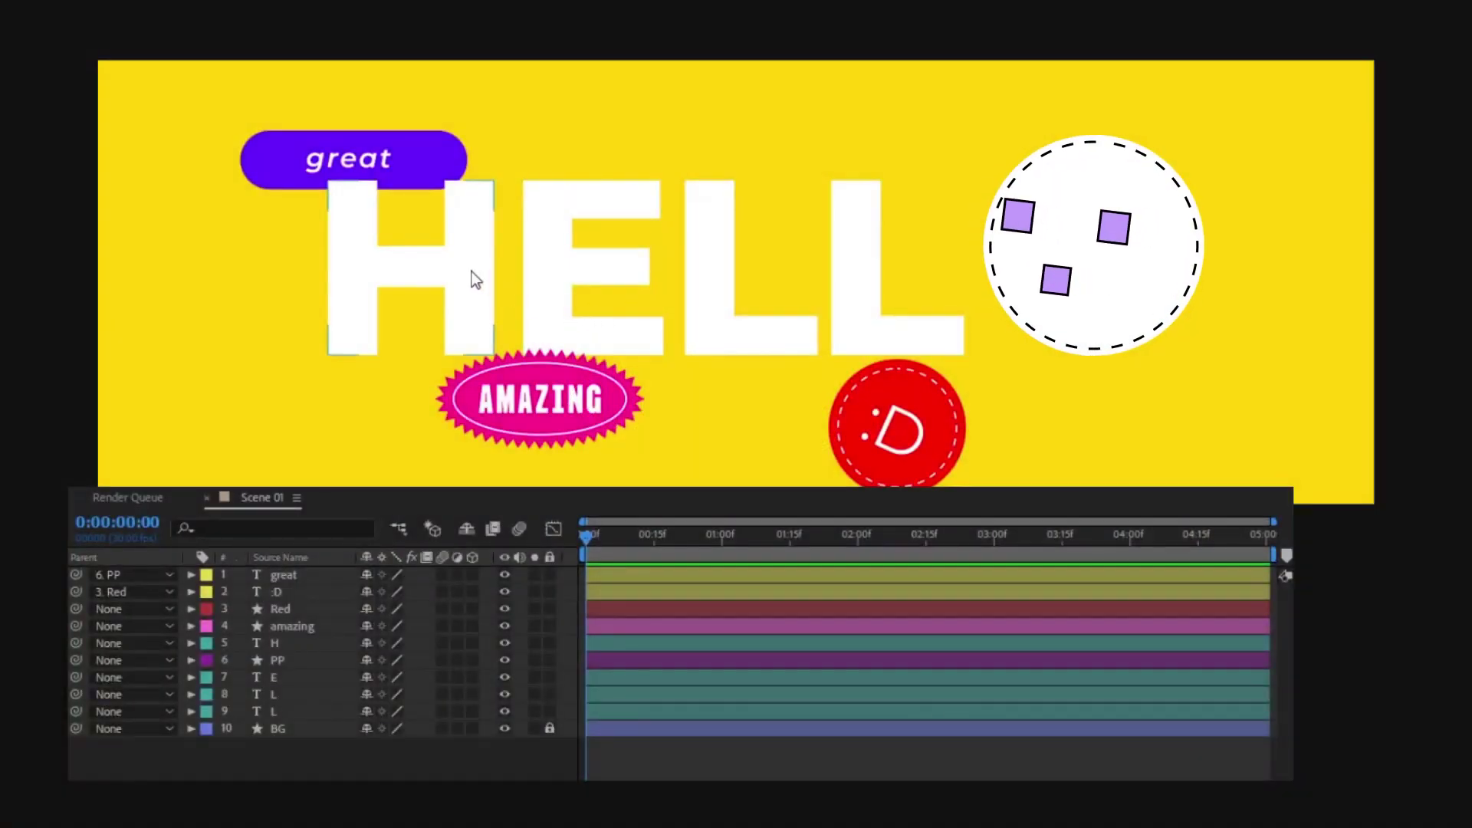
# Step: Add a Position keyframe to the H letter layer at 2 seconds
pyautogui.click(471, 270)
pyautogui.hotkey('alt', 'shift', 'p')
pyautogui.moveTo(587, 535); pyautogui.dragTo(869, 559)
pyautogui.hotkey('alt', 'shift', 'p')
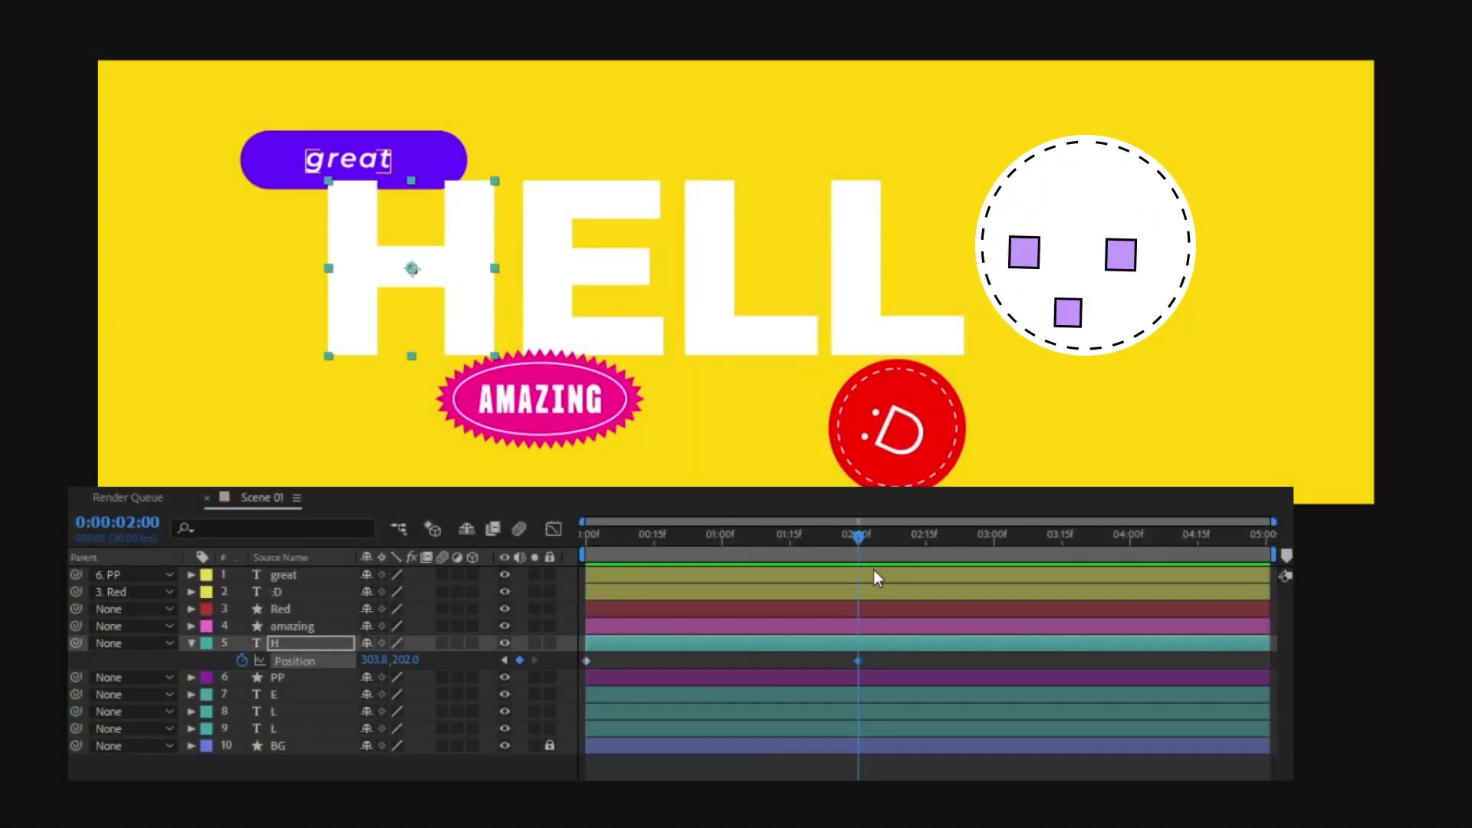
# Step: Start H off the right edge at 0 s and add bouncing, rotating poses to its path
pyautogui.hotkey('shift', 'r')
pyautogui.press('Home')
pyautogui.moveTo(452, 307)
pyautogui.mouseDown()
pyautogui.moveTo(1348, 223)
pyautogui.moveTo(1373, 199)
pyautogui.mouseUp()
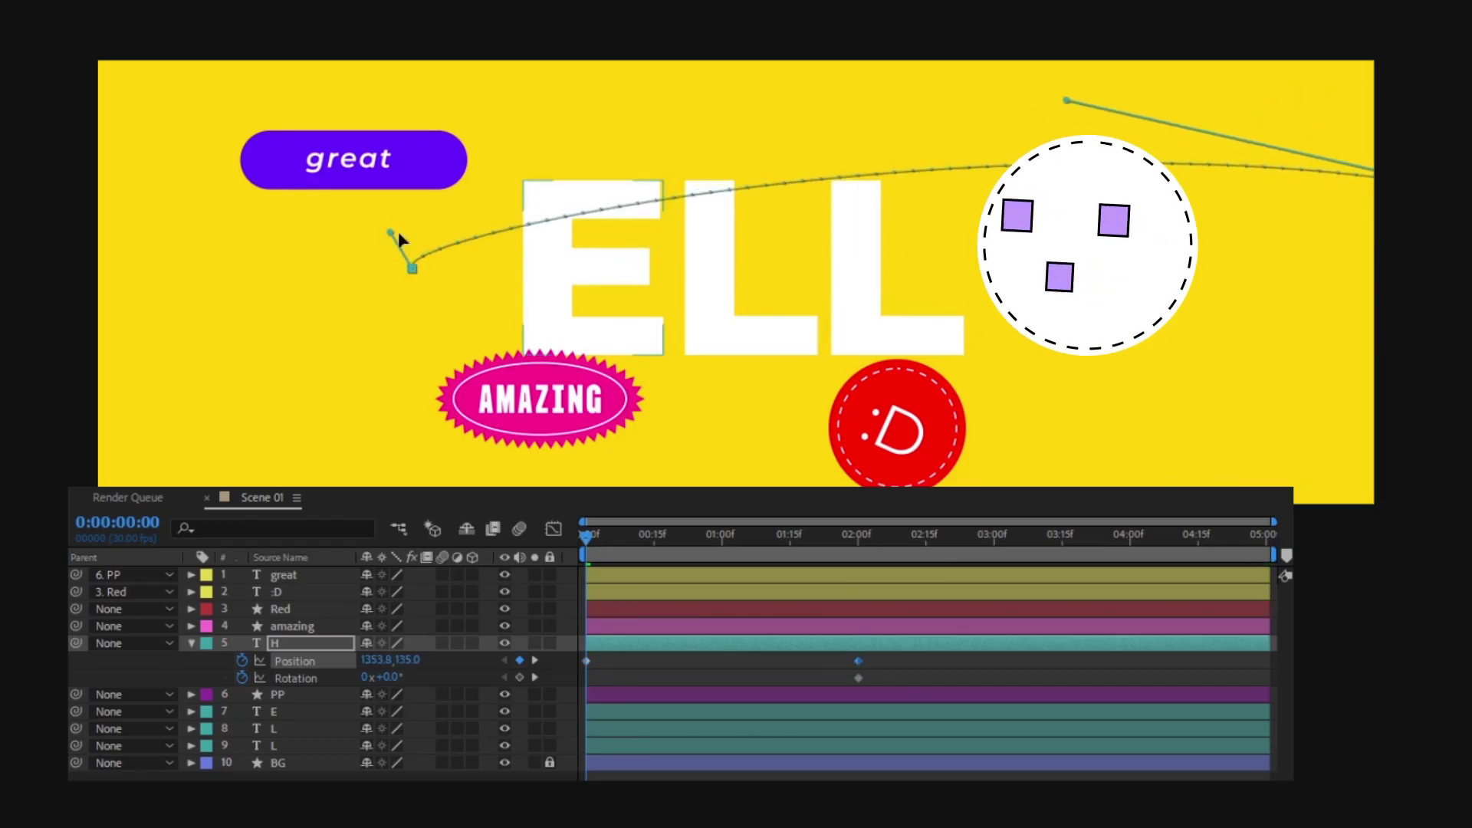
pyautogui.moveTo(1354, 371); pyautogui.dragTo(834, 197)
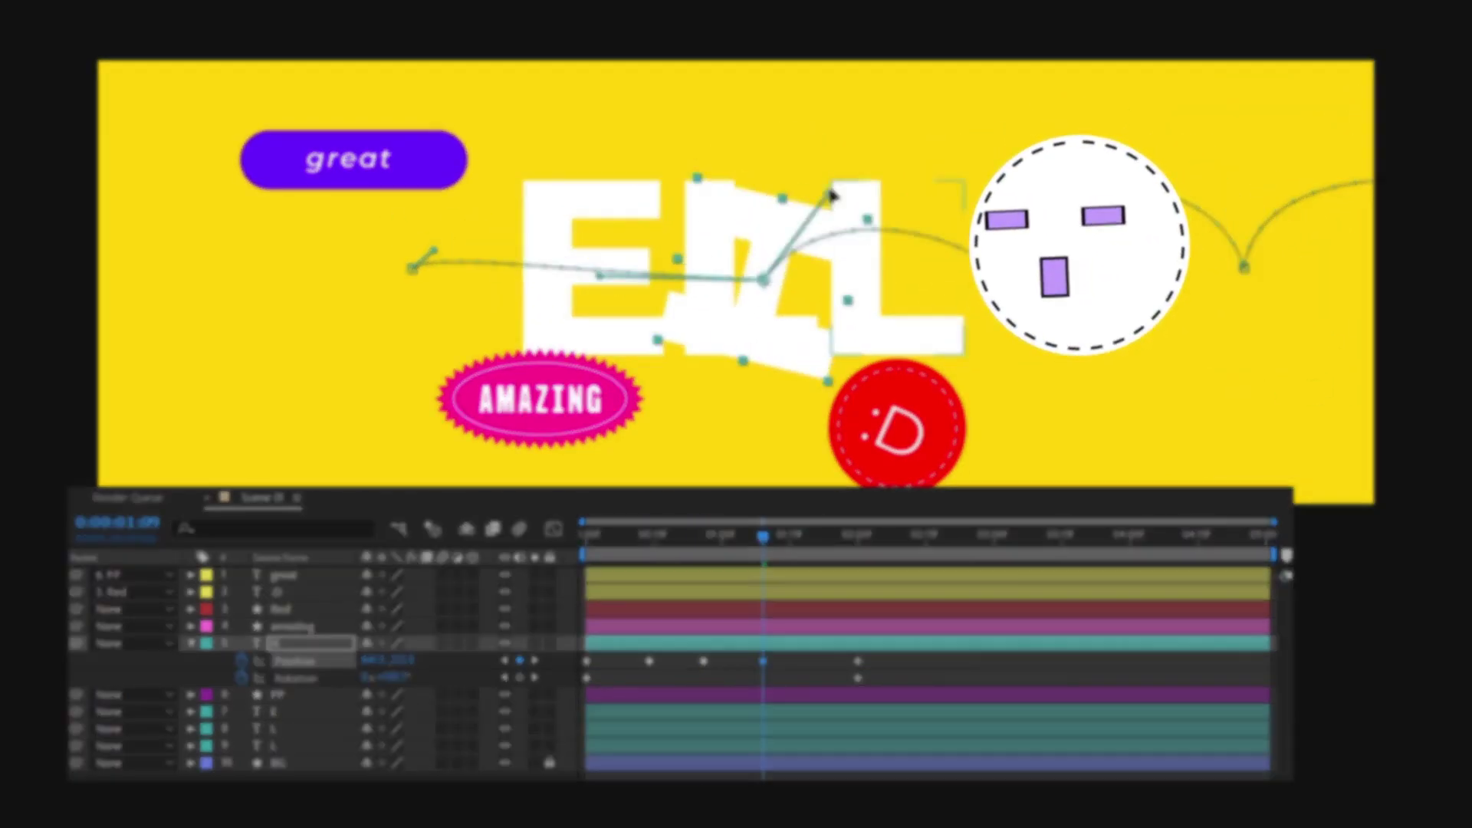
pyautogui.hotkey('shift', 'F3')
pyautogui.hotkey('shift', 'F3')
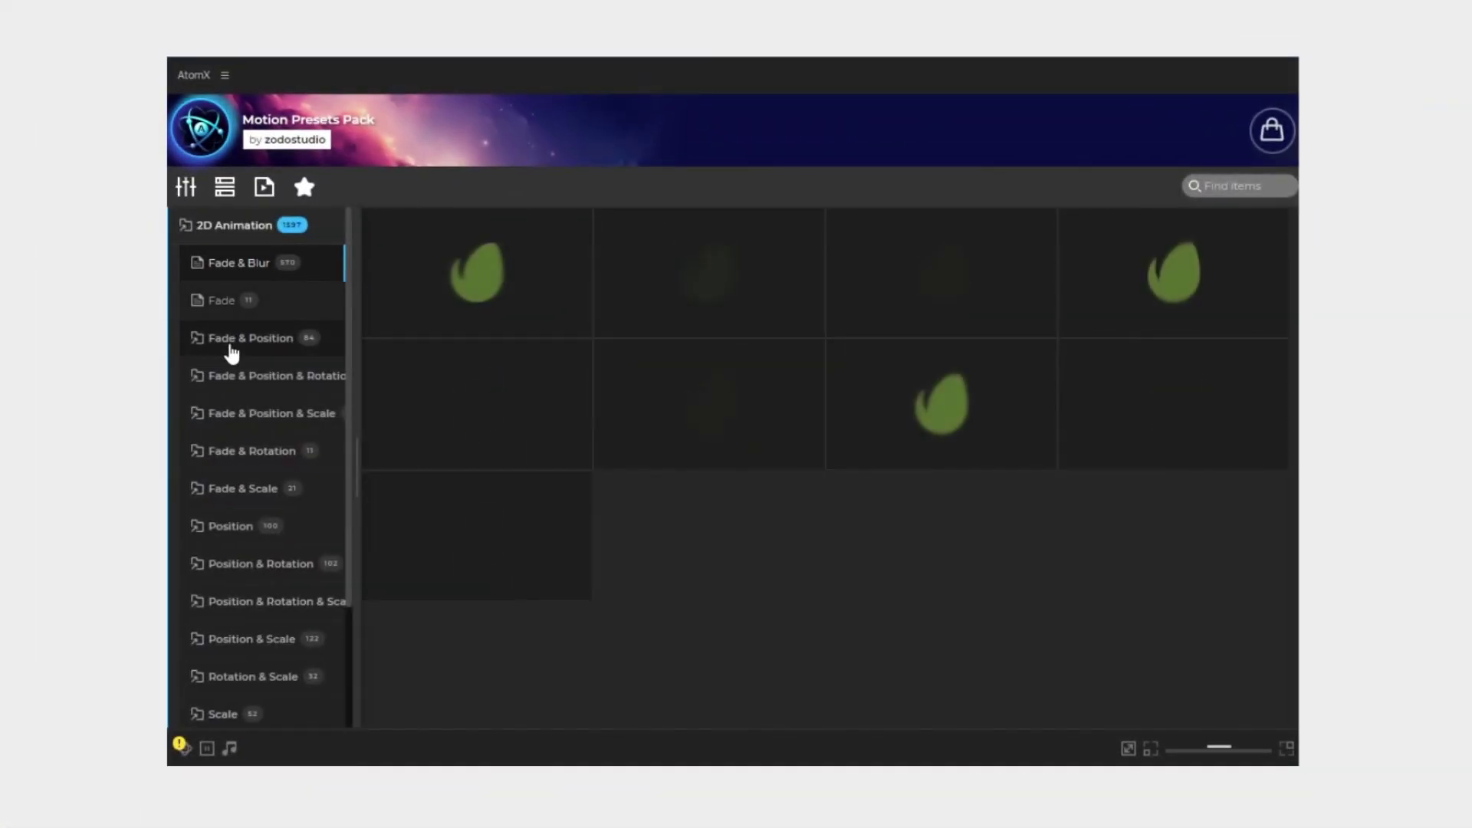
# Step: Preview the Fade & Position family's Overshoot and Softbody presets in AtomX
pyautogui.click(231, 347)
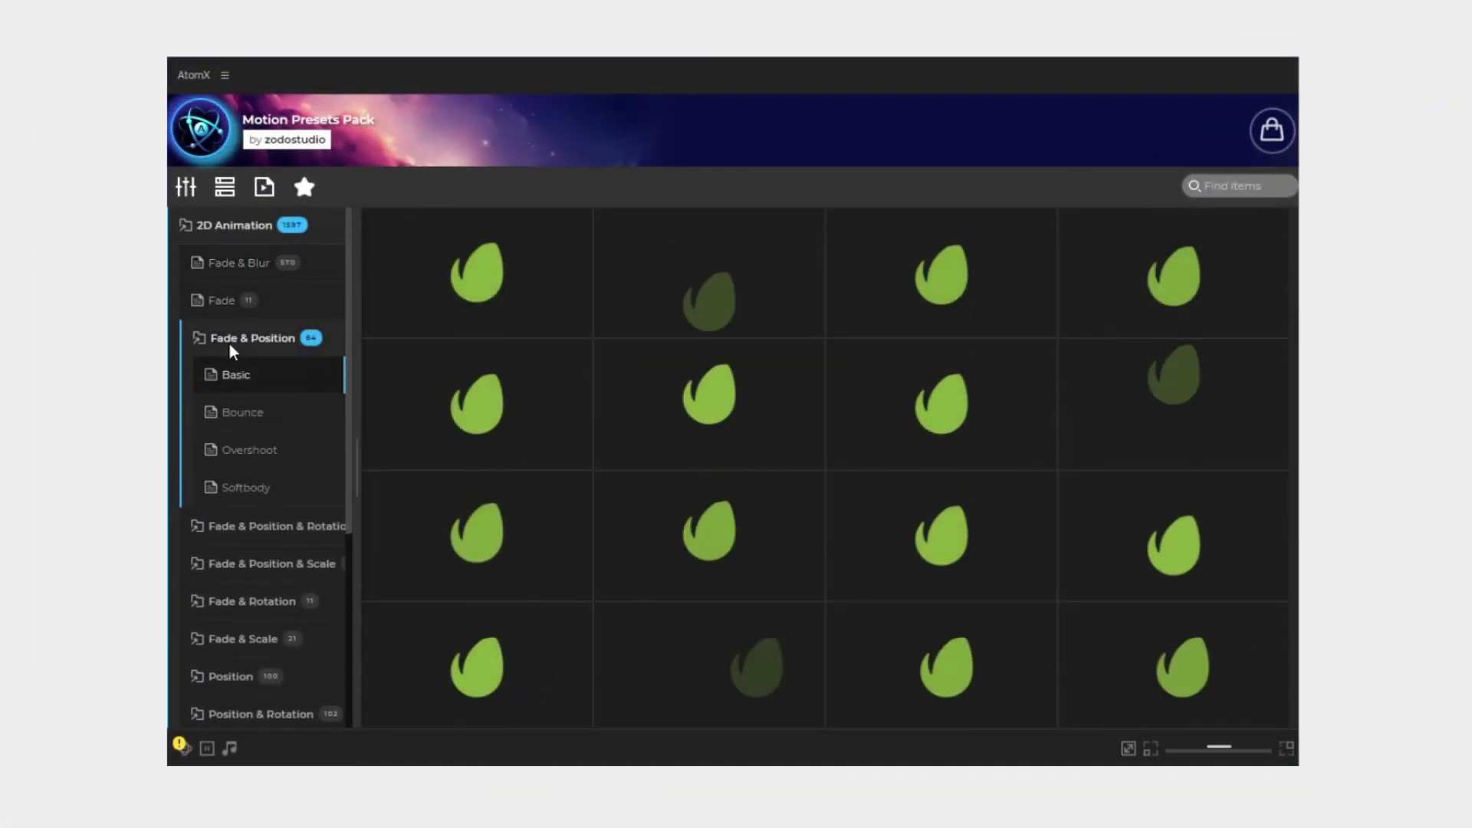
pyautogui.click(238, 454)
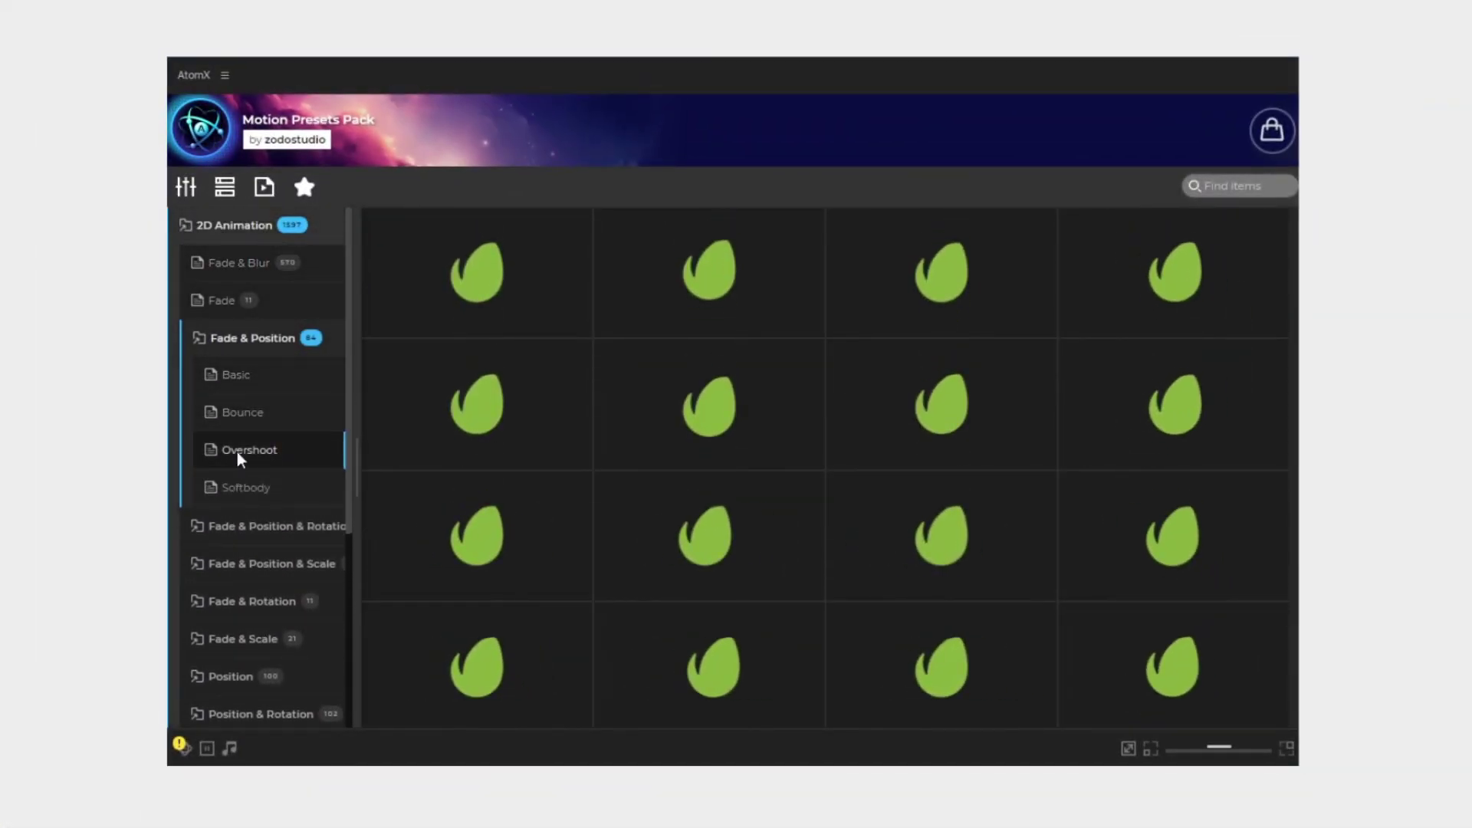
pyautogui.click(243, 494)
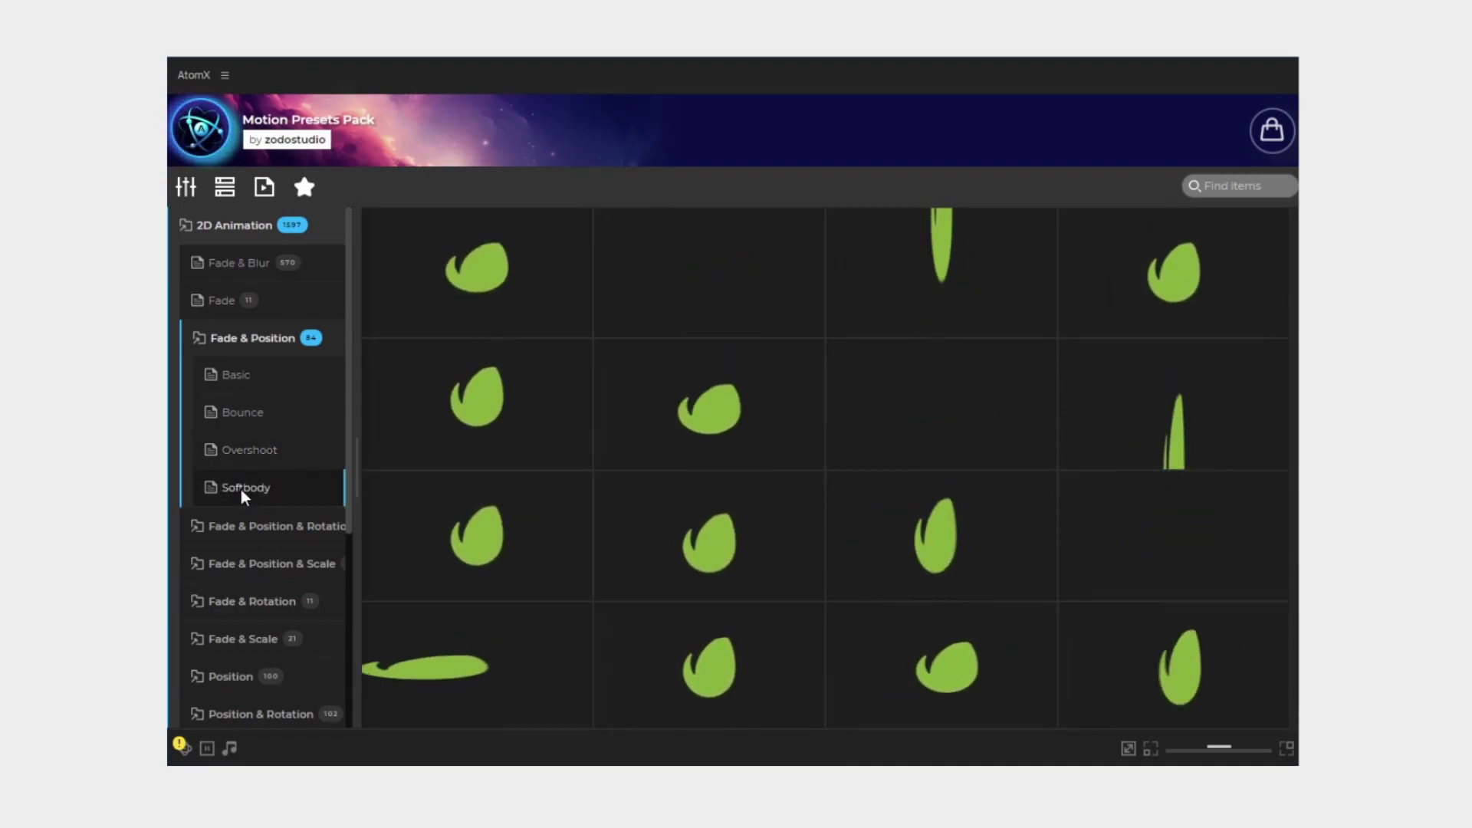
# Step: Preview the Complex Animation presets, ending on the Box Large animations
pyautogui.scroll(-4, 244, 504)
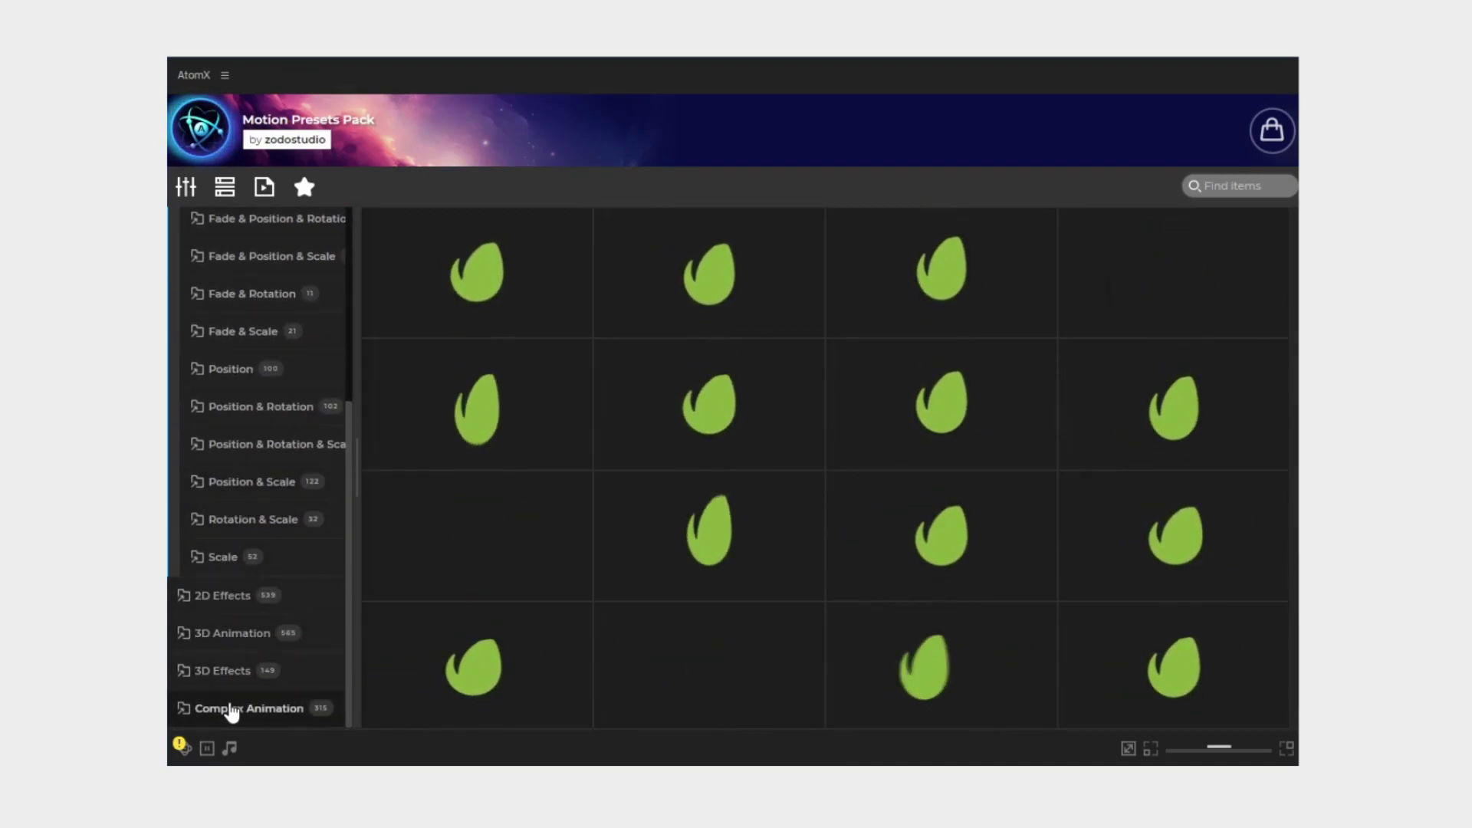
pyautogui.click(238, 711)
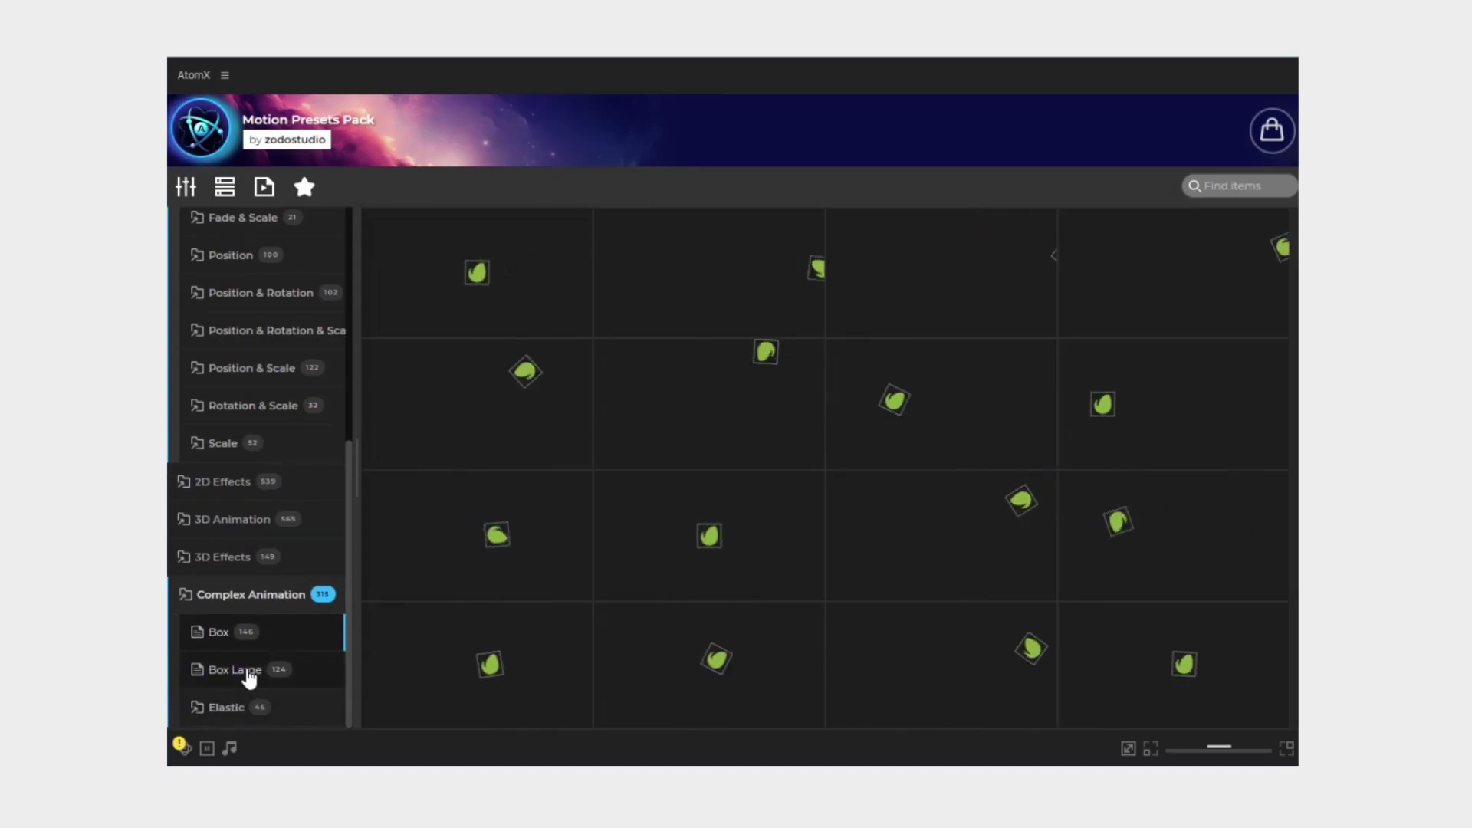
pyautogui.click(247, 672)
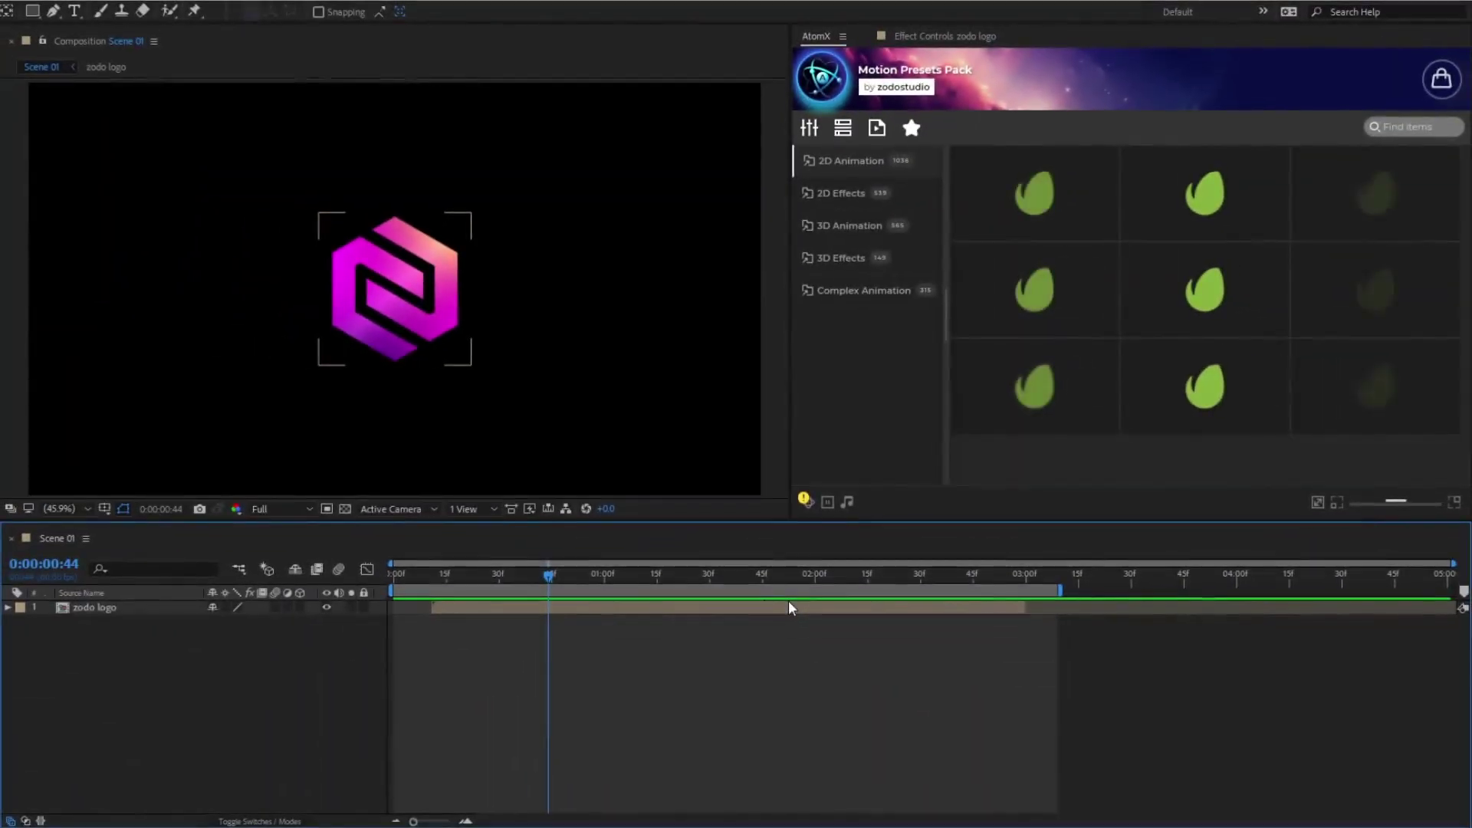
# Step: Apply the first 2D Animation Fade & Position & Scale Basic preset as zodo logo's IN animation
pyautogui.click(790, 606)
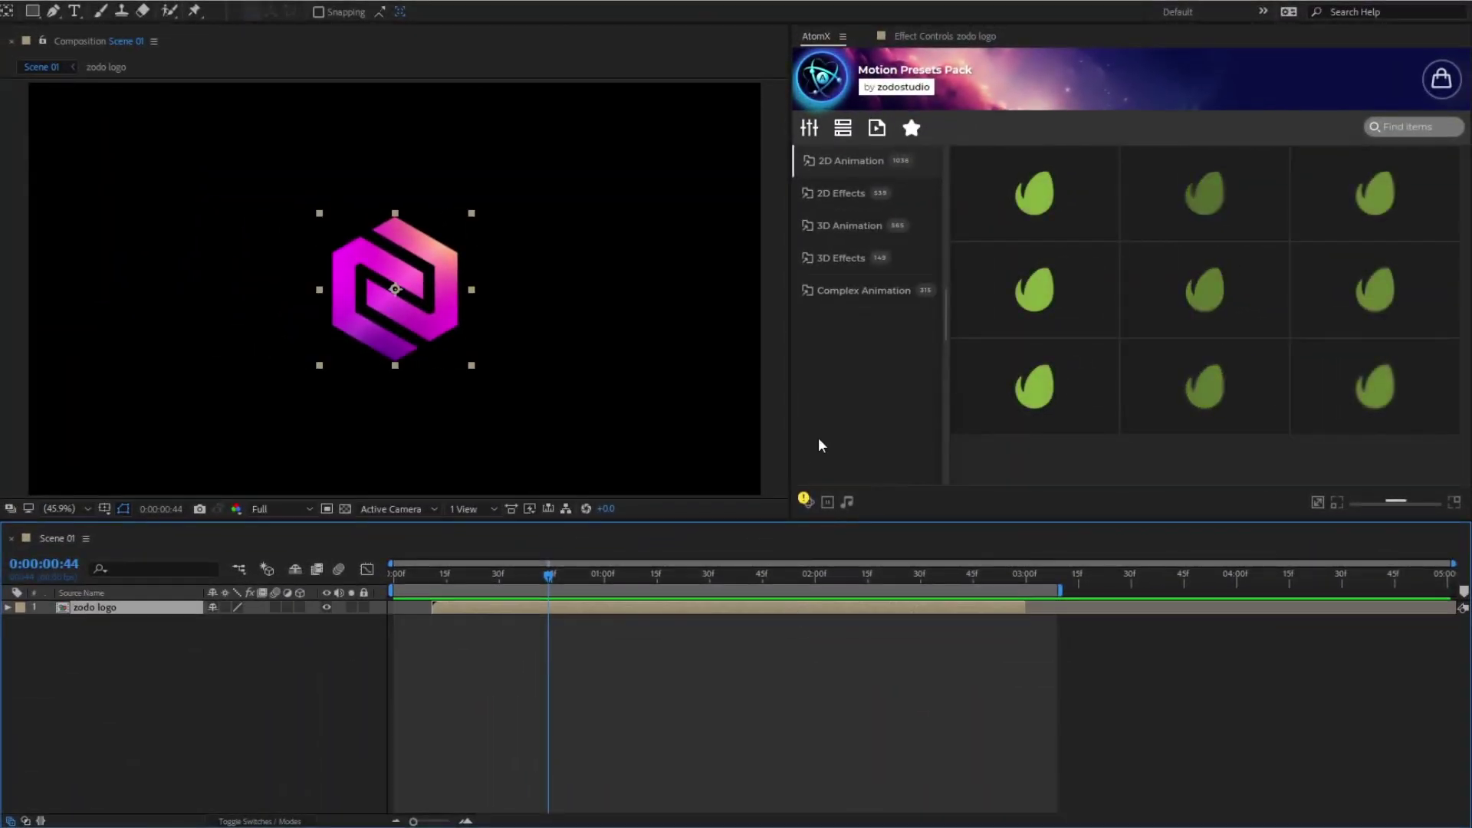
pyautogui.click(858, 163)
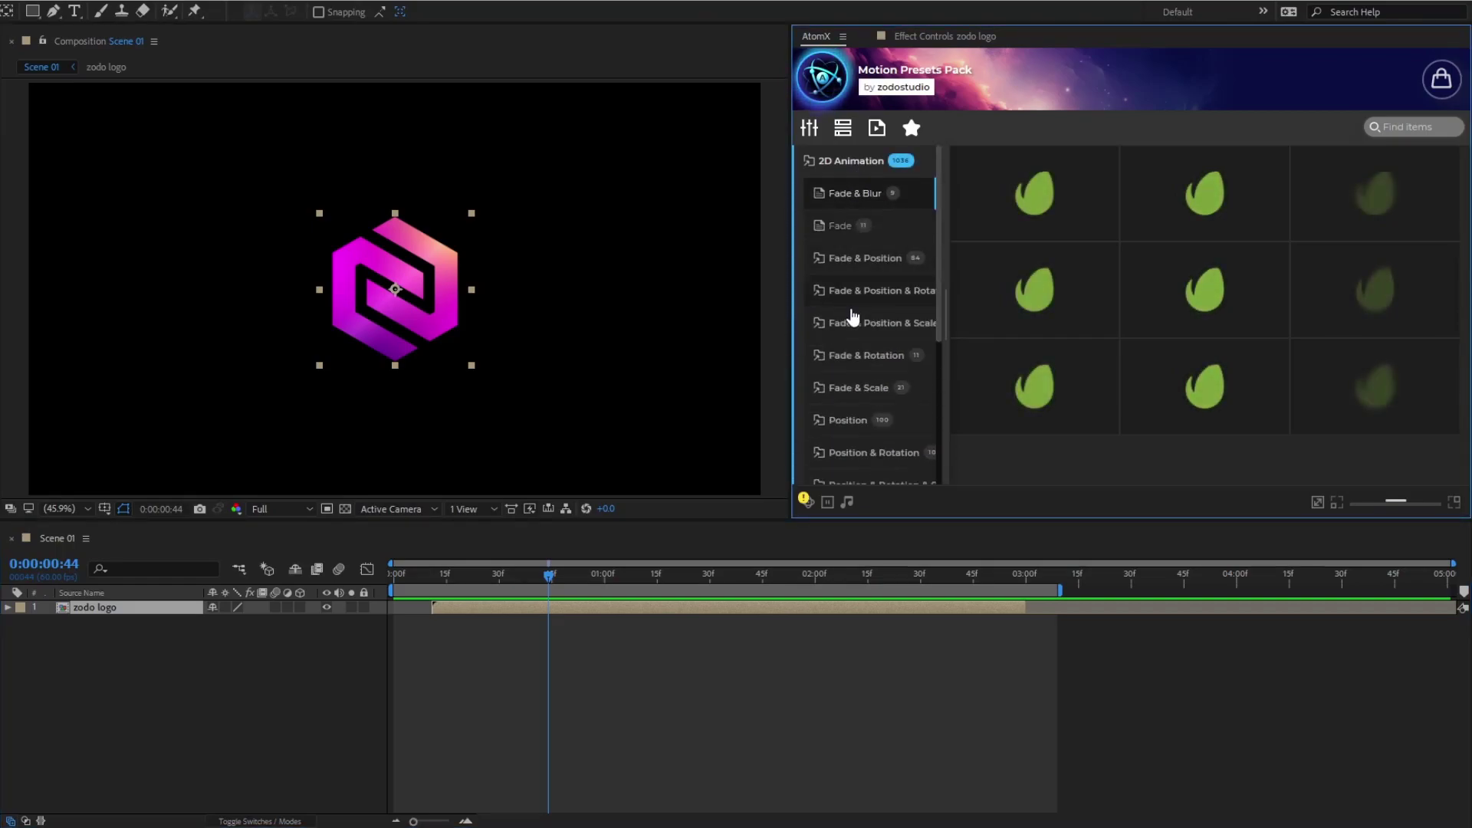
pyautogui.click(853, 322)
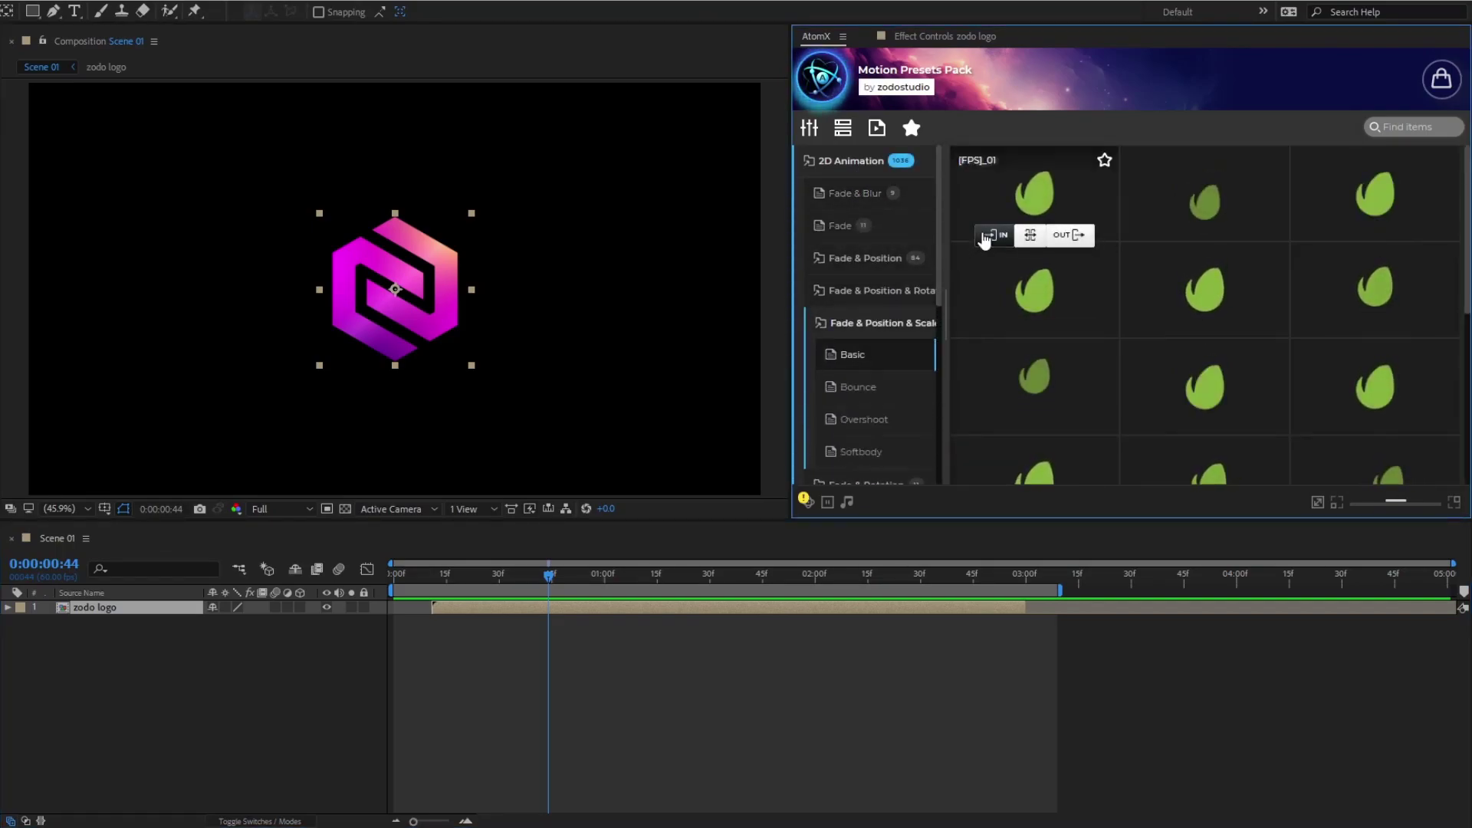
pyautogui.click(981, 235)
pyautogui.moveTo(564, 584); pyautogui.dragTo(535, 584)
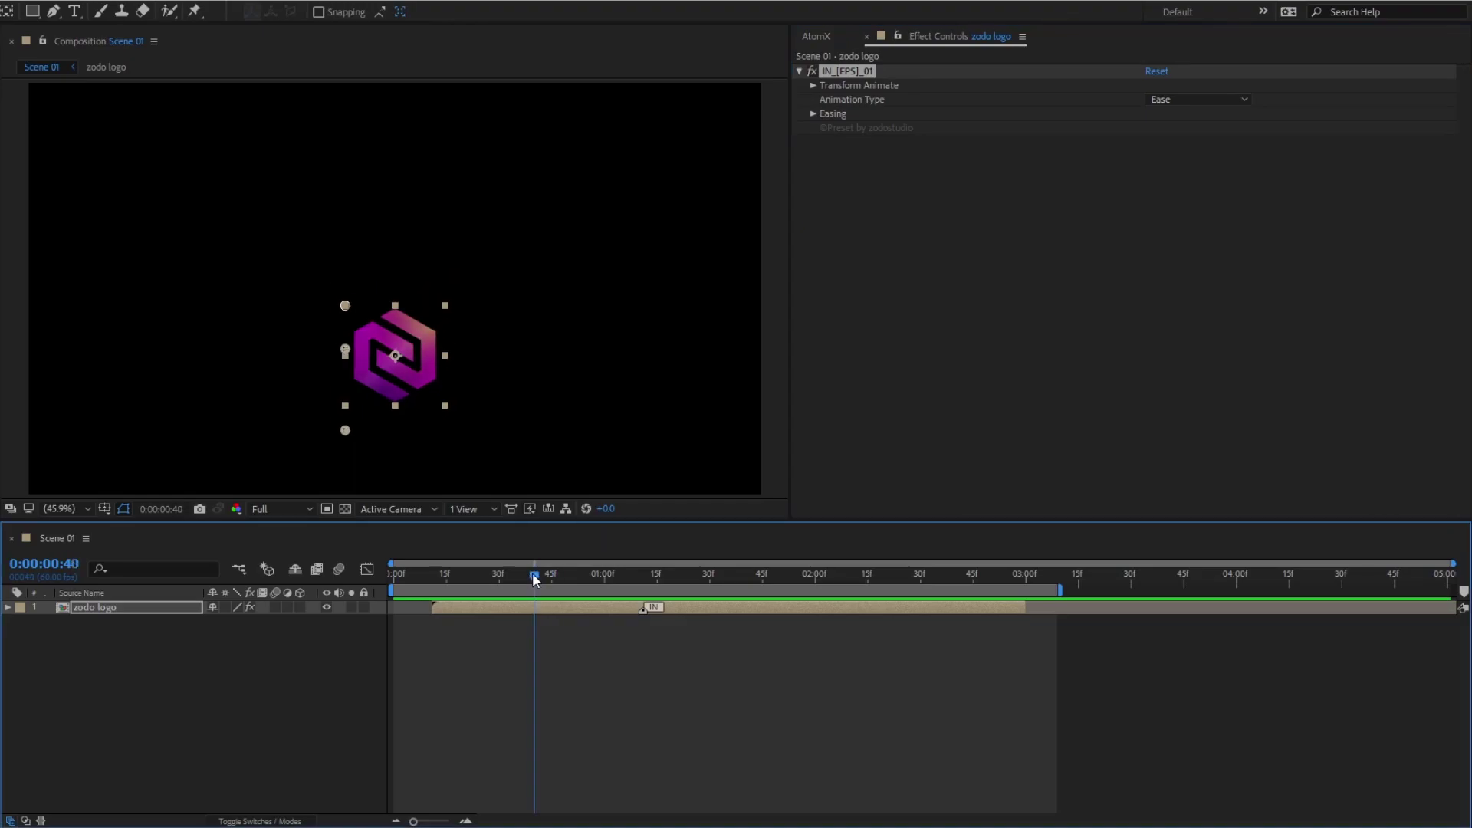
pyautogui.press('Home')
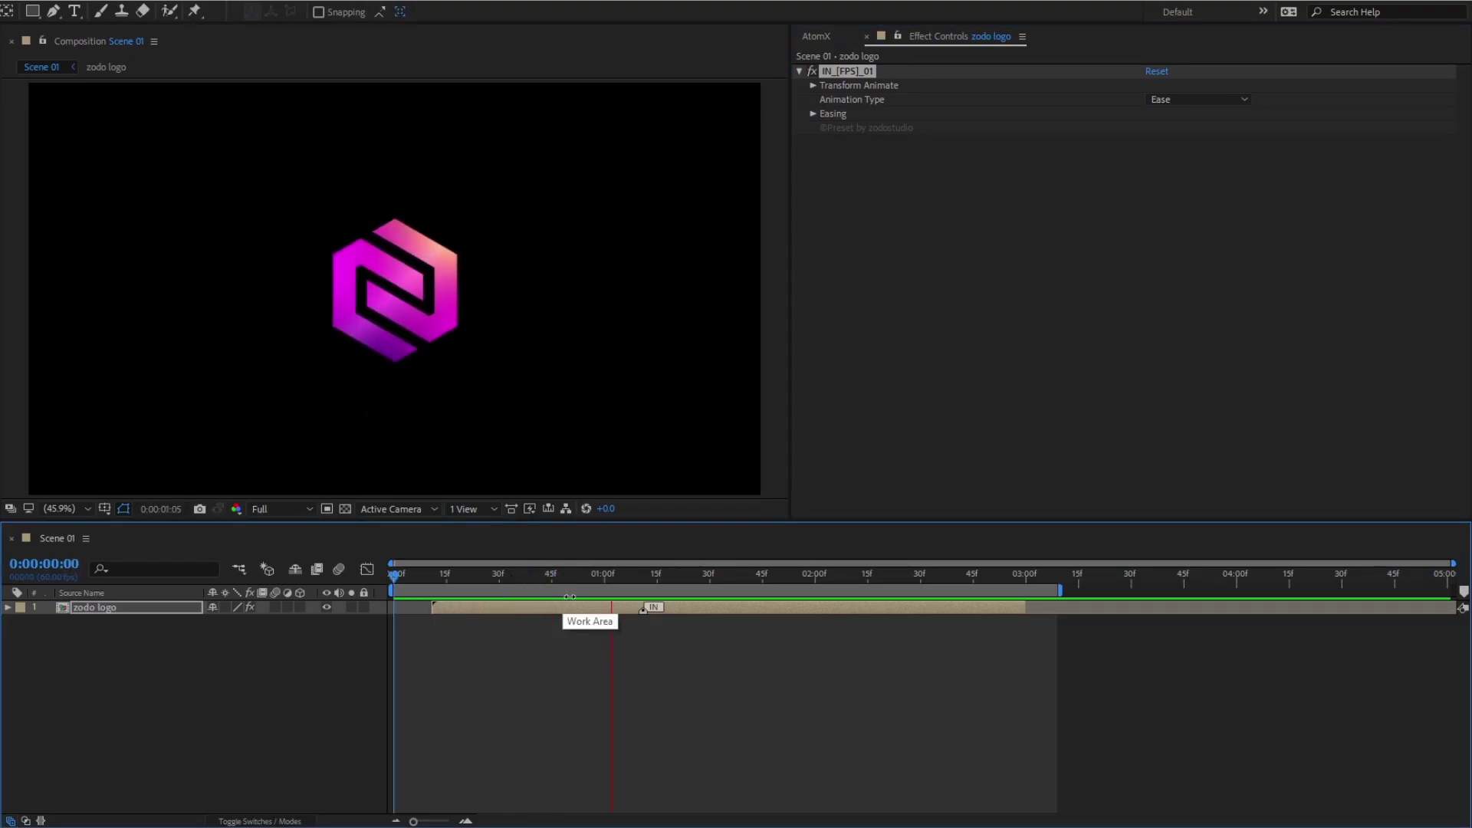
# Step: Replace the logo's [FPS]_01 preset with the Overshoot IN preset [Ov][FPS]_01
pyautogui.click(819, 37)
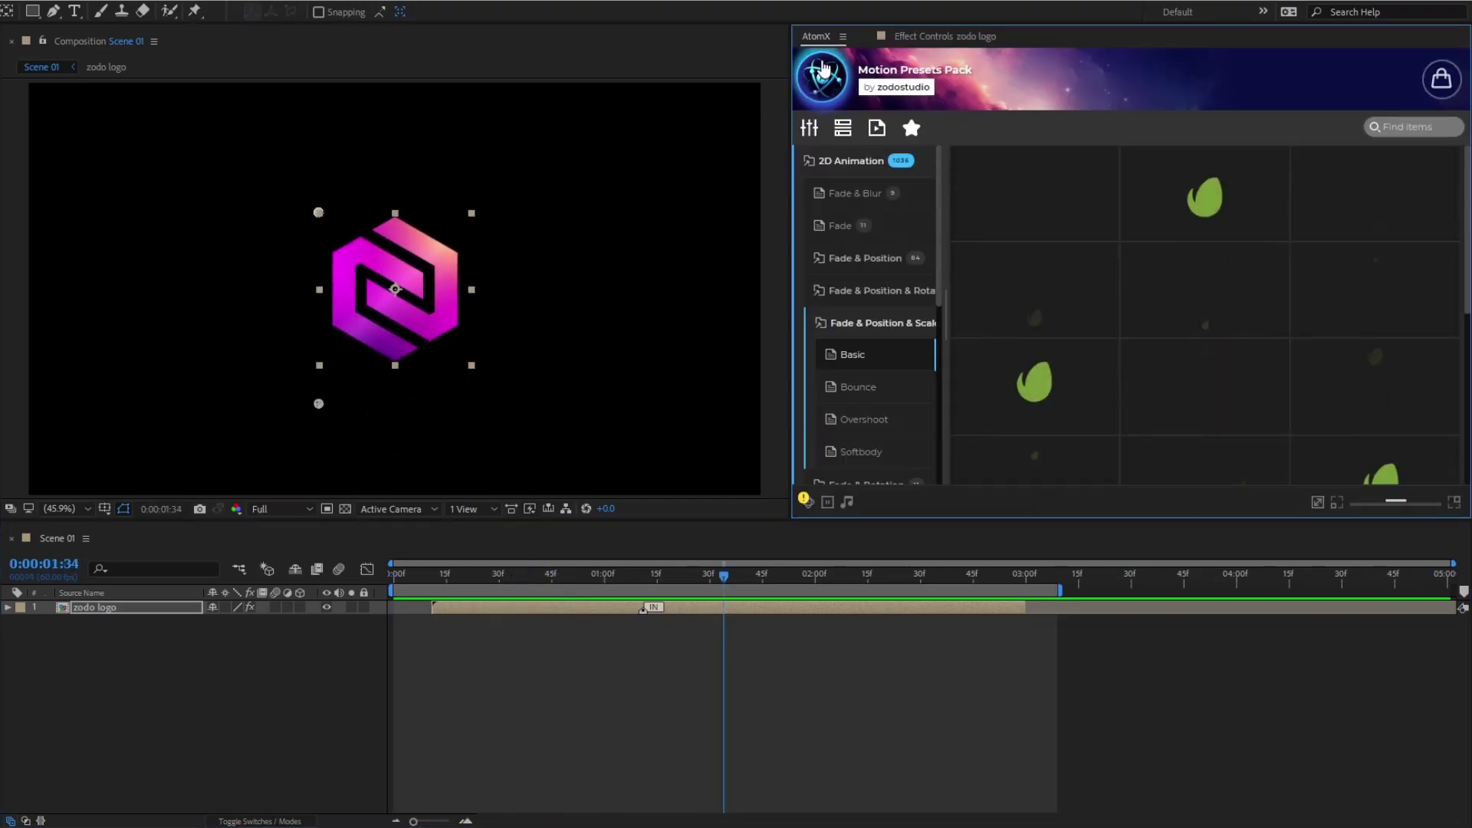
pyautogui.click(816, 129)
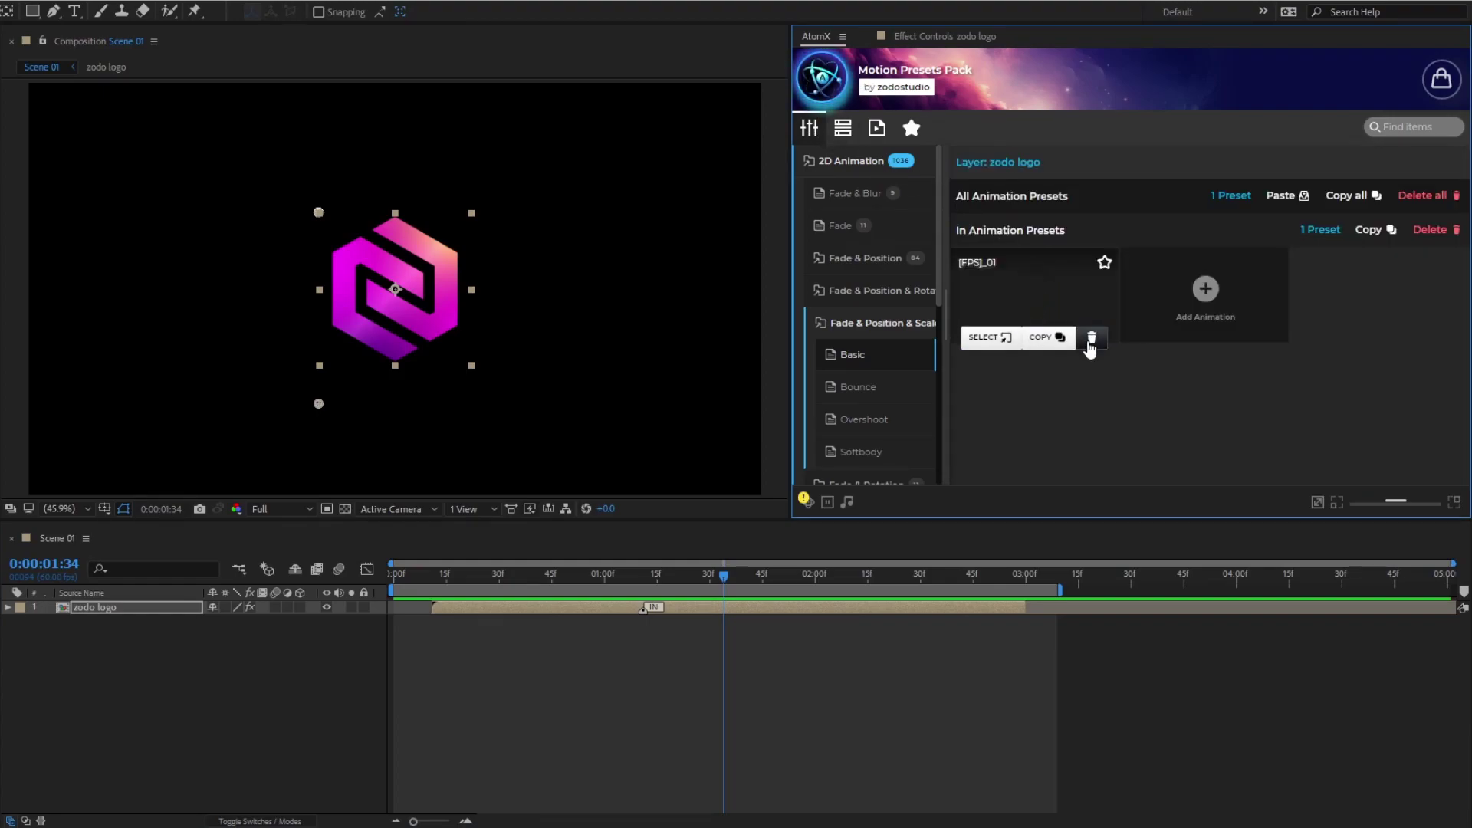
pyautogui.click(1090, 339)
pyautogui.click(880, 418)
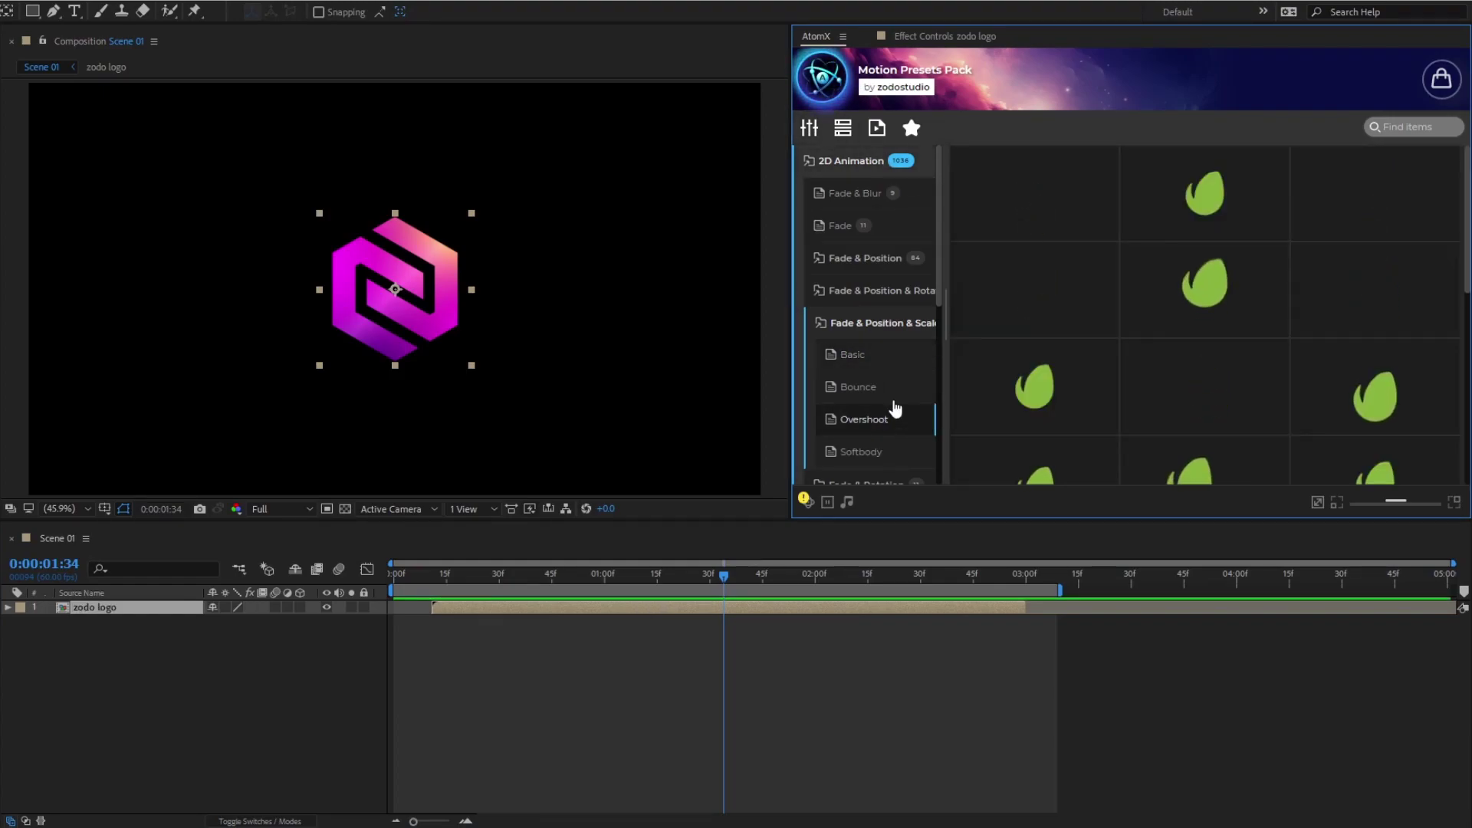
pyautogui.click(1006, 233)
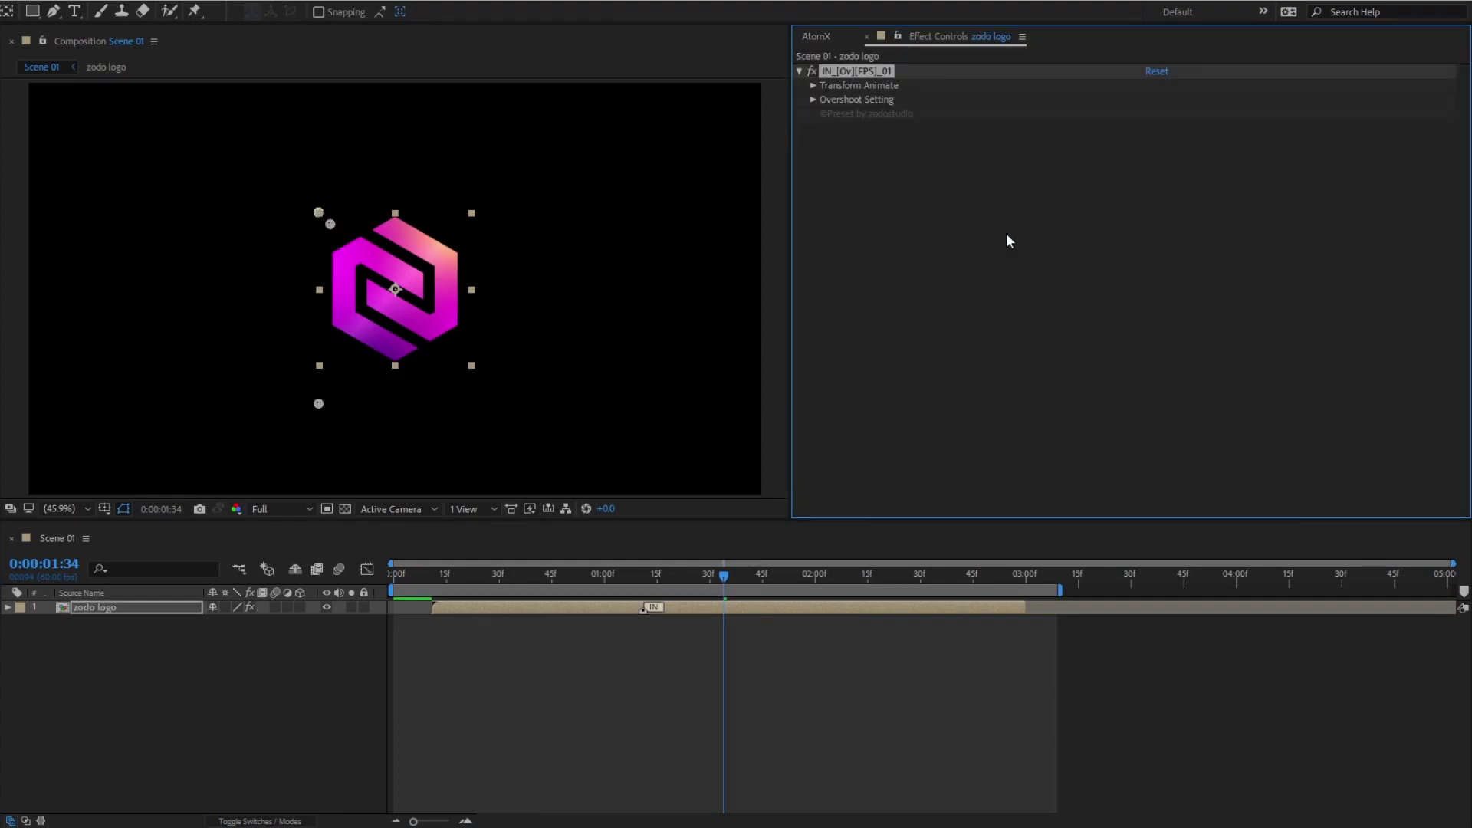
# Step: Set the Overshoot Speed to 86% and preview the entrance
pyautogui.click(812, 99)
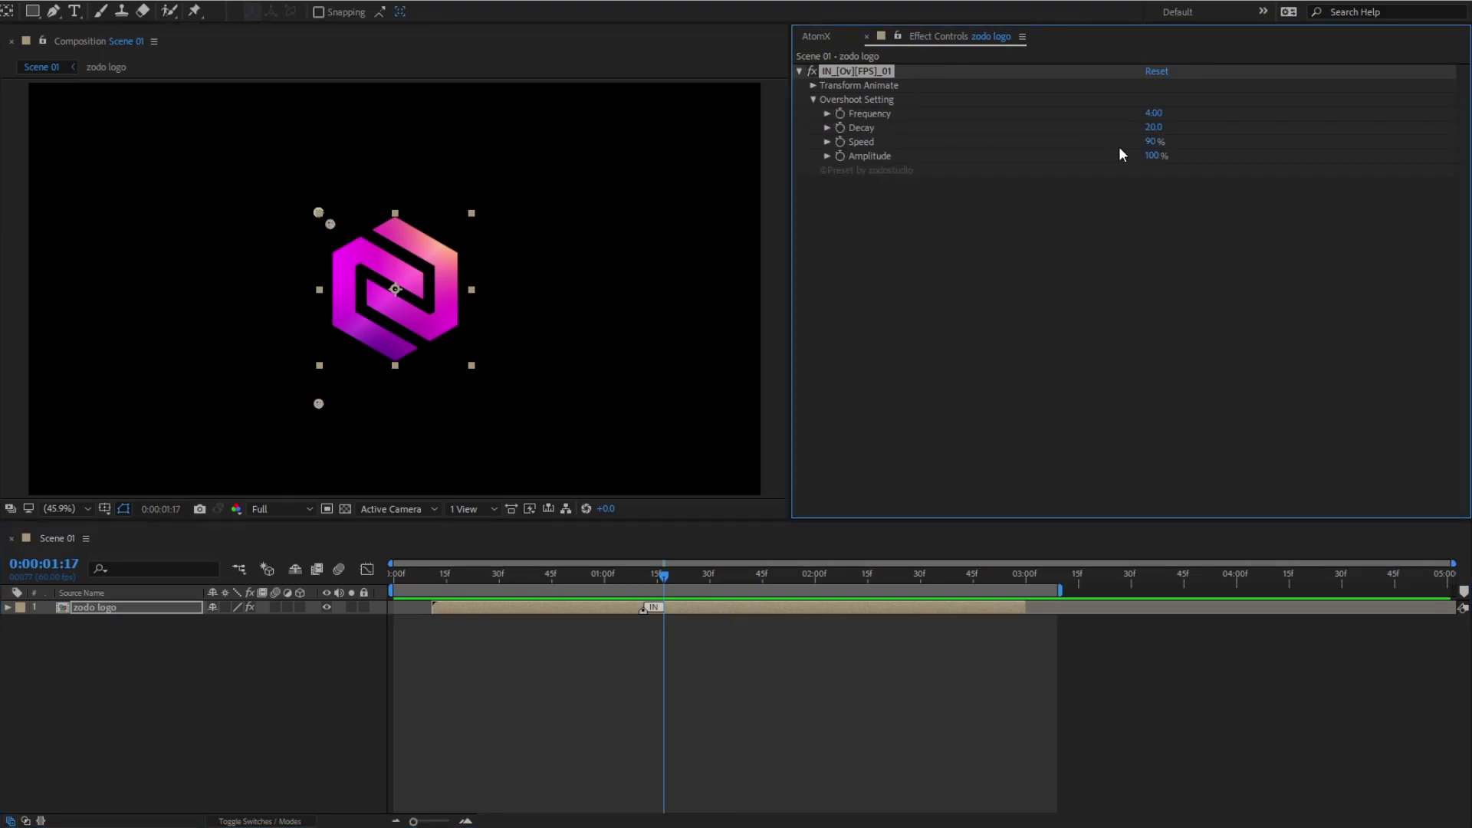
pyautogui.click(648, 606)
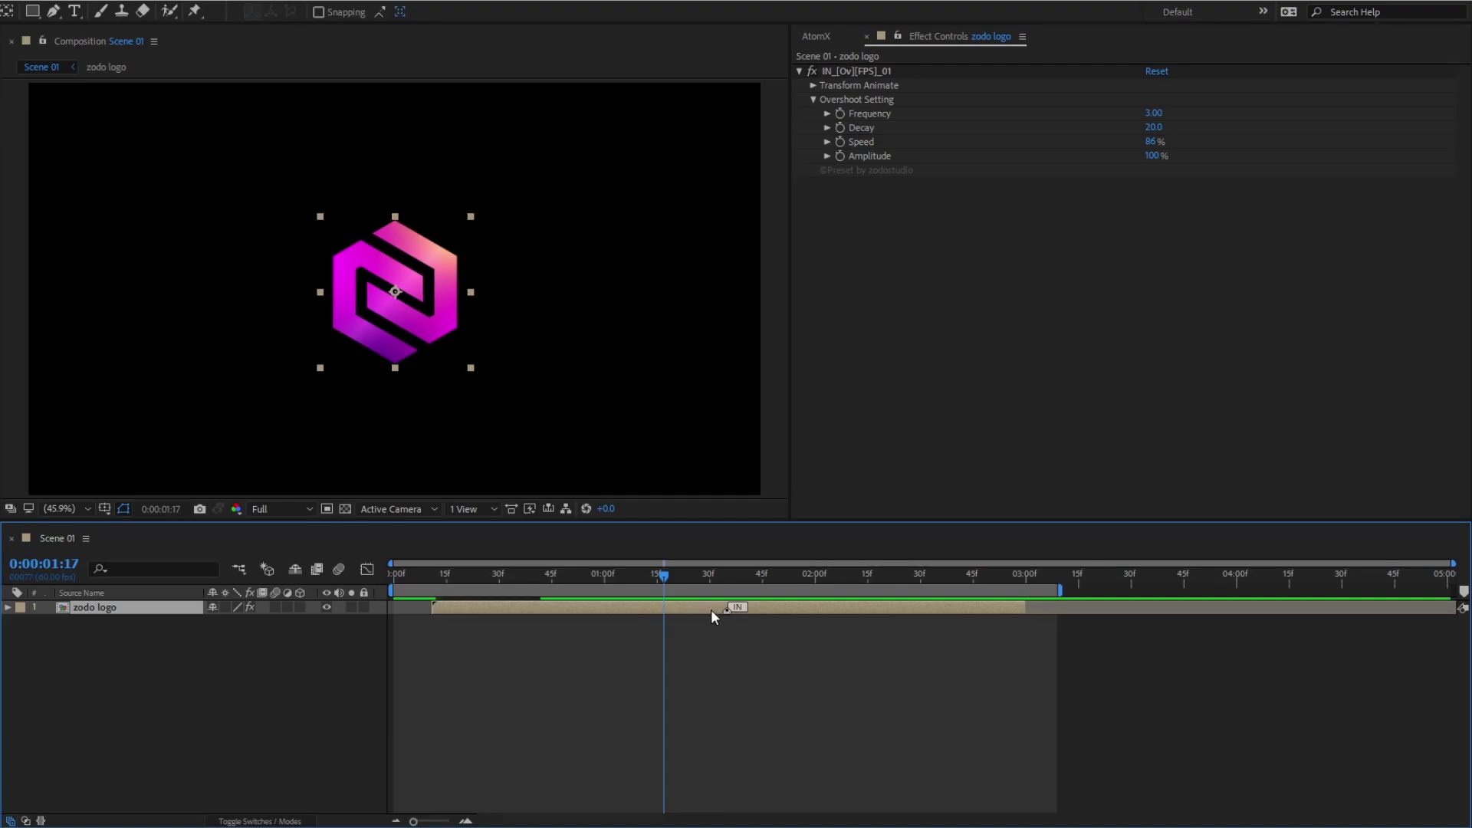
pyautogui.press('space')
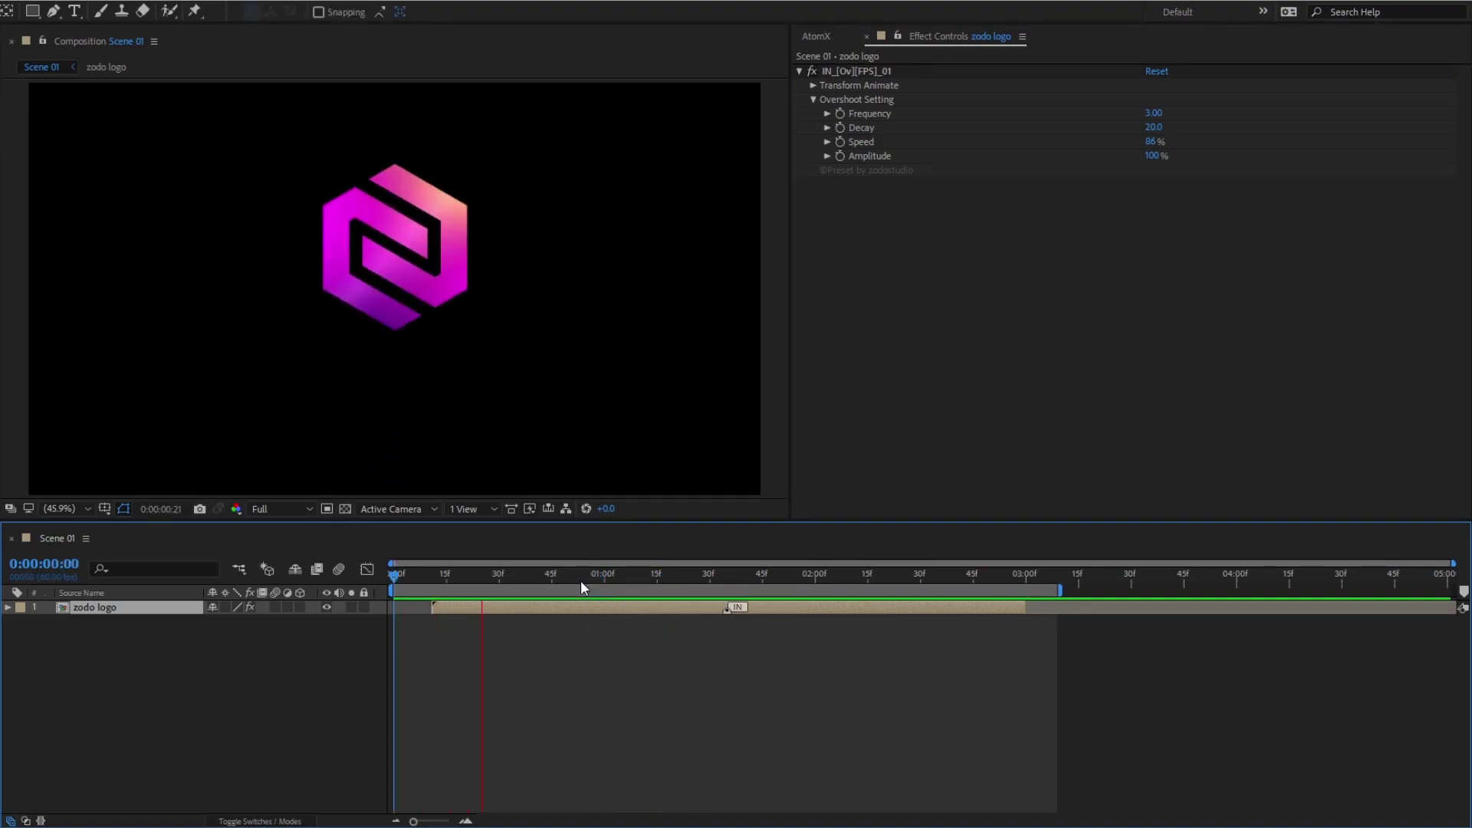
pyautogui.press('space')
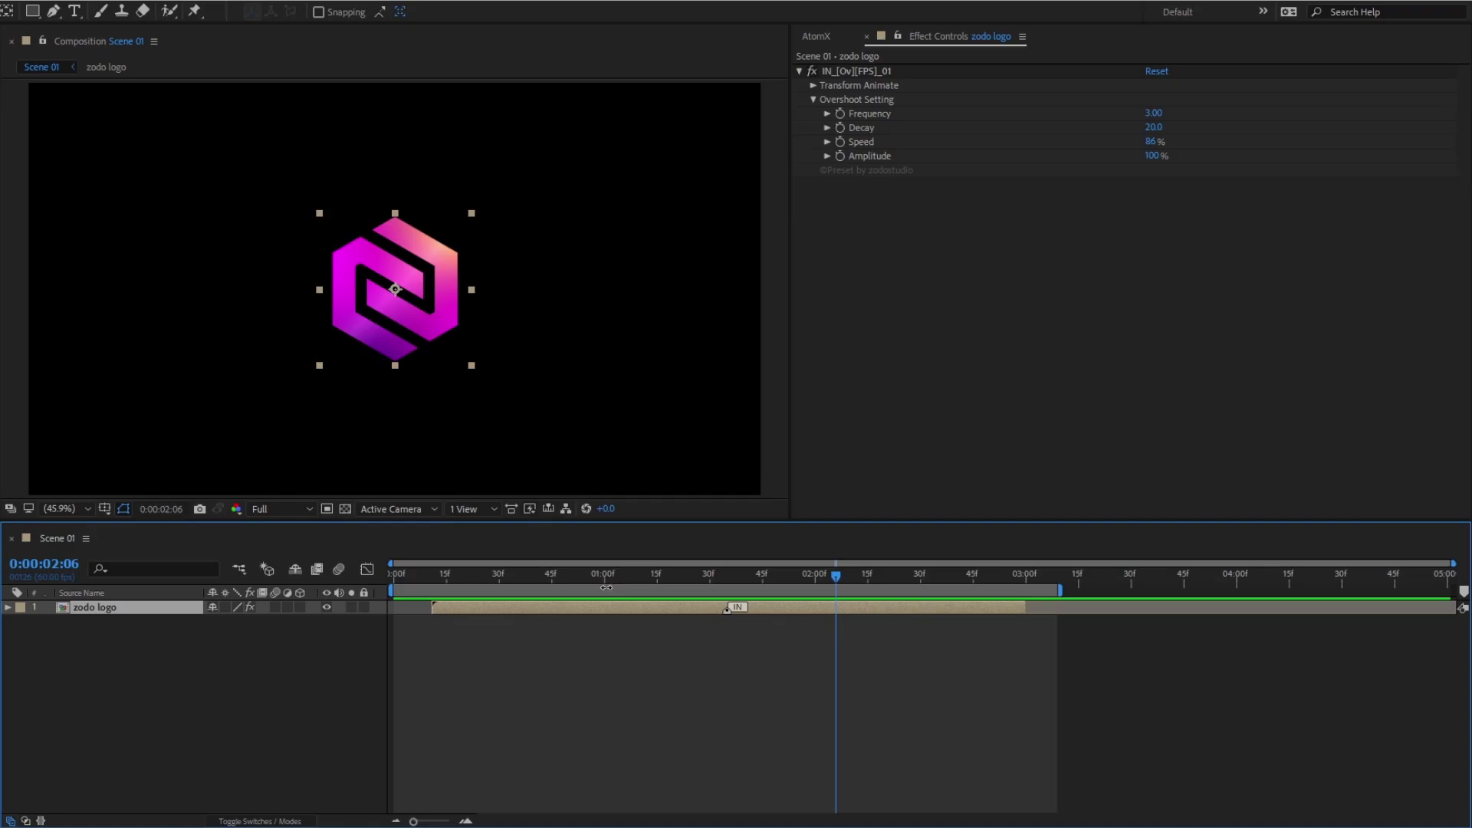
# Step: Apply the first Fade & Position & Rotation Basic preset as the logo's OUT animation
pyautogui.click(816, 36)
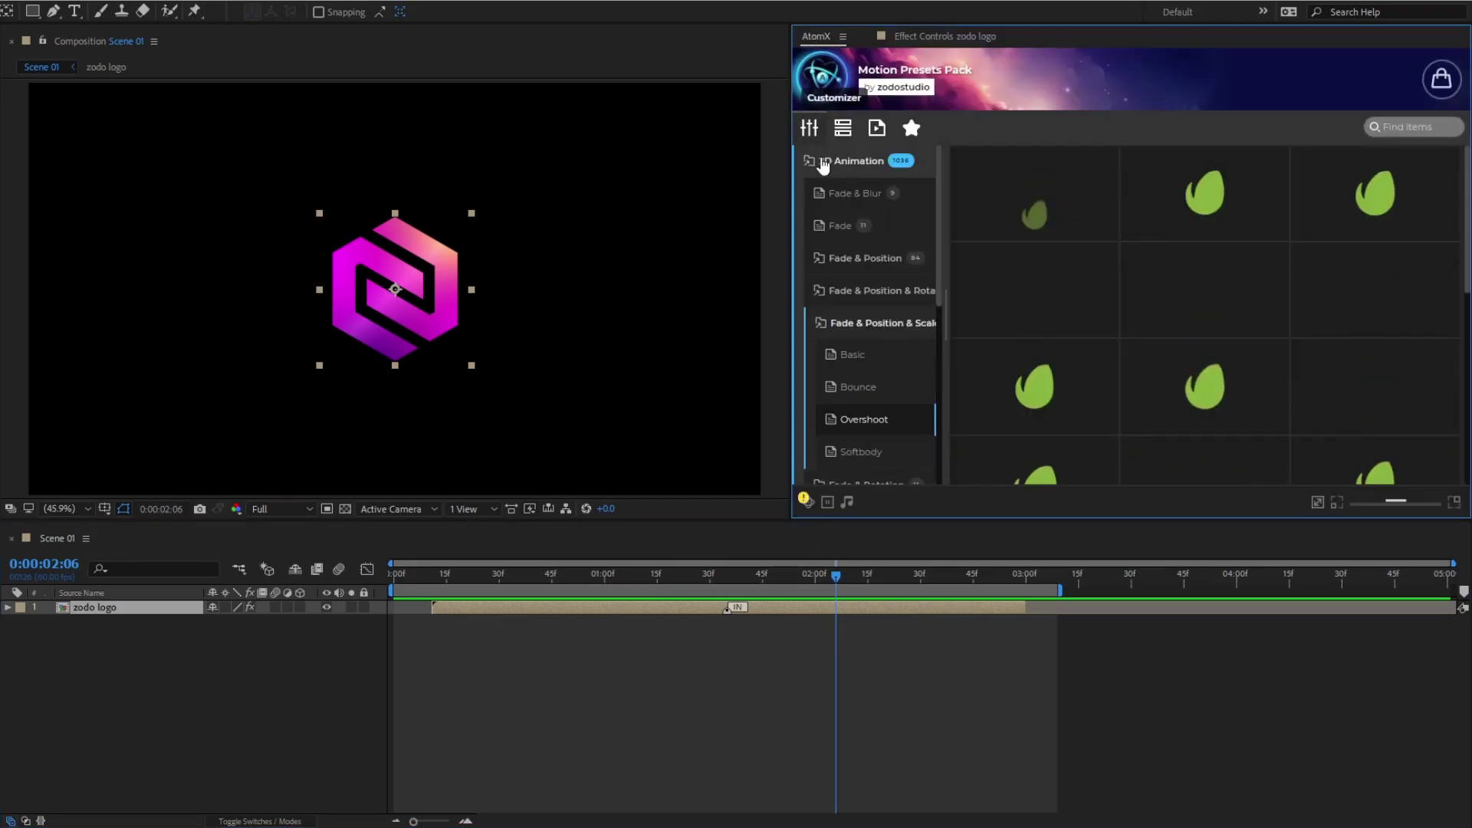
pyautogui.click(824, 291)
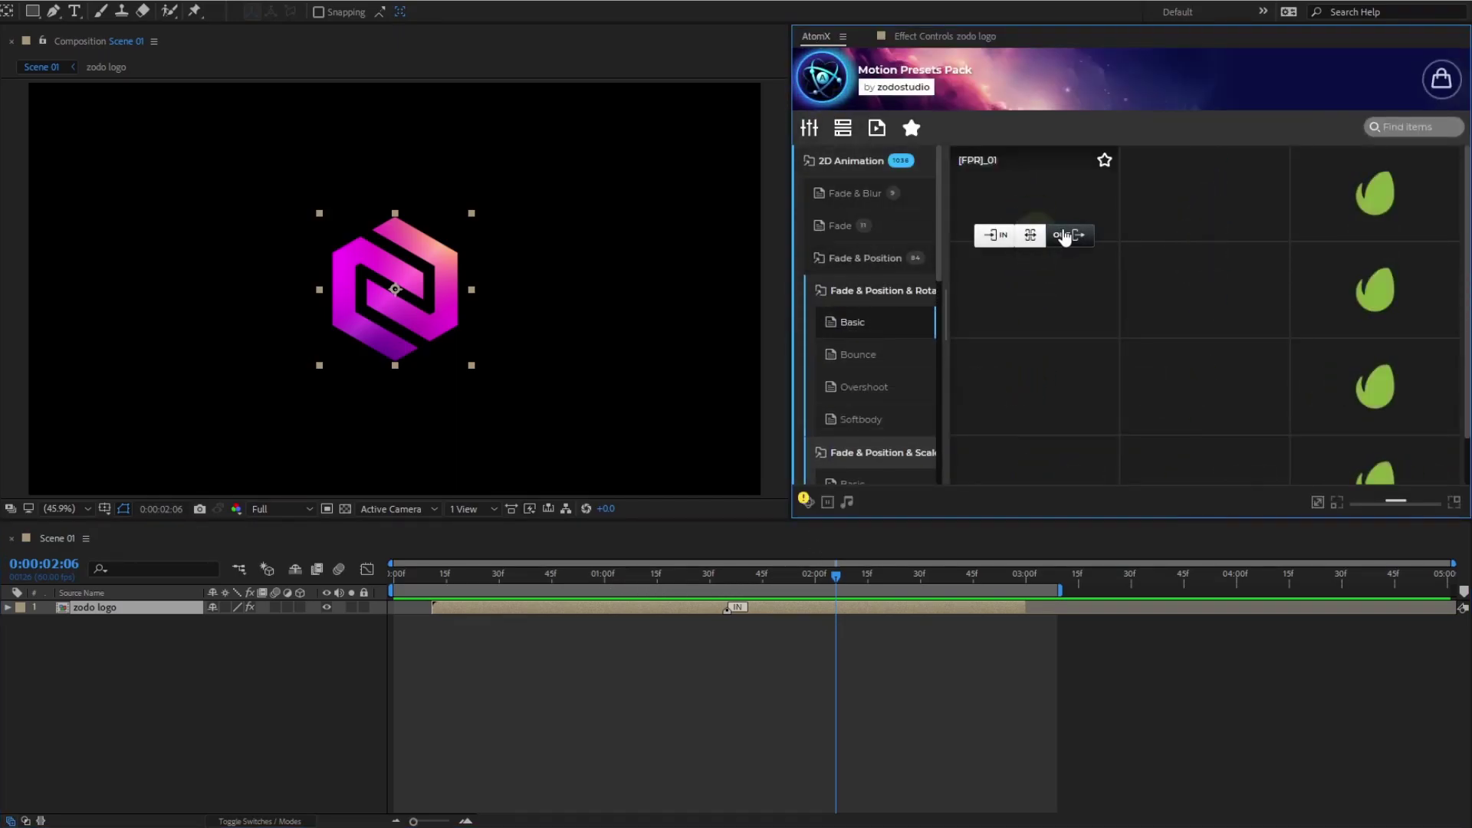
pyautogui.click(1064, 231)
pyautogui.moveTo(835, 564); pyautogui.dragTo(797, 589)
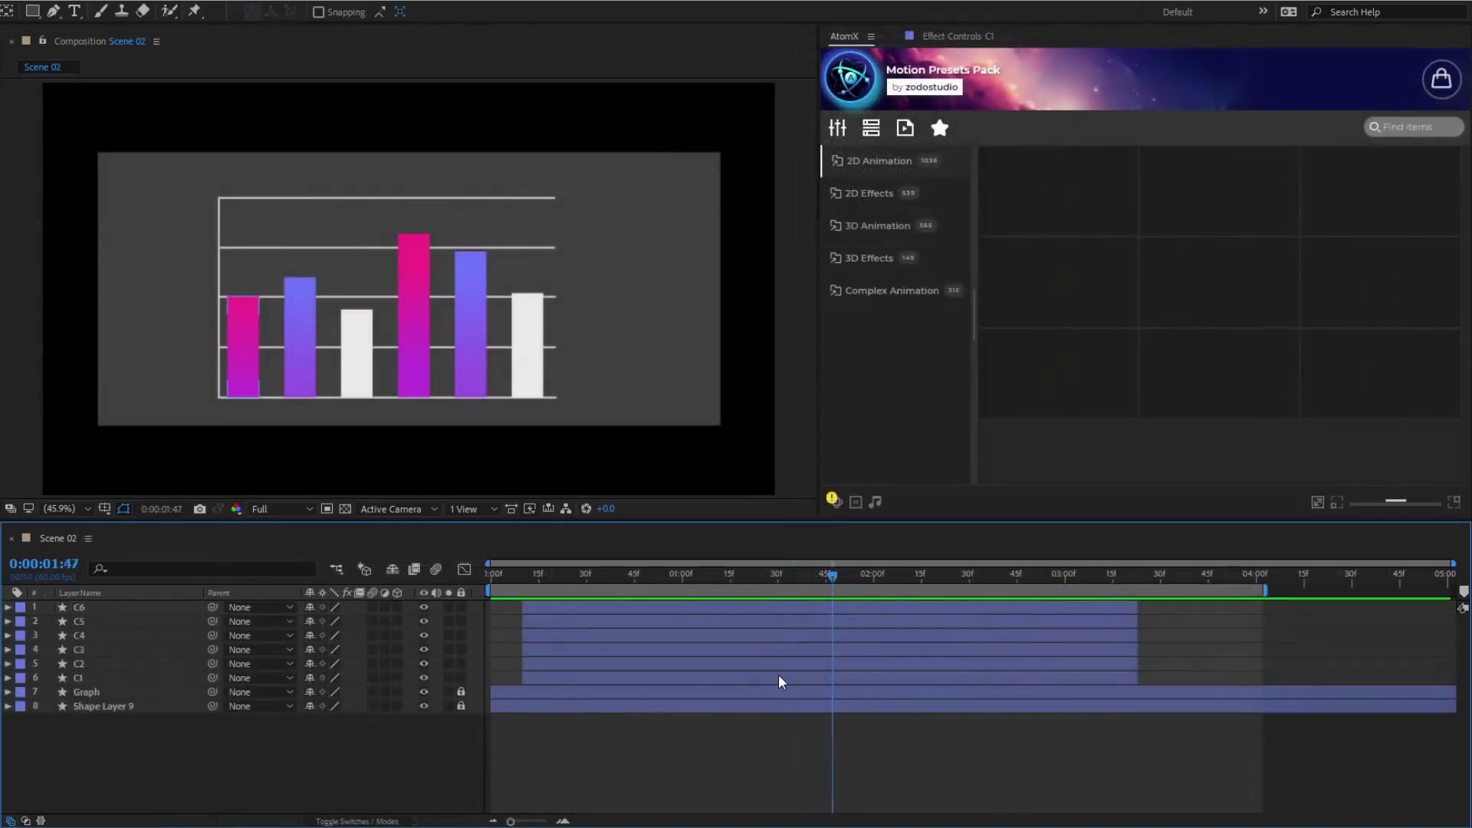
# Step: Select bar layers C1–C6 and move their anchor points to the bottom
pyautogui.click(781, 680)
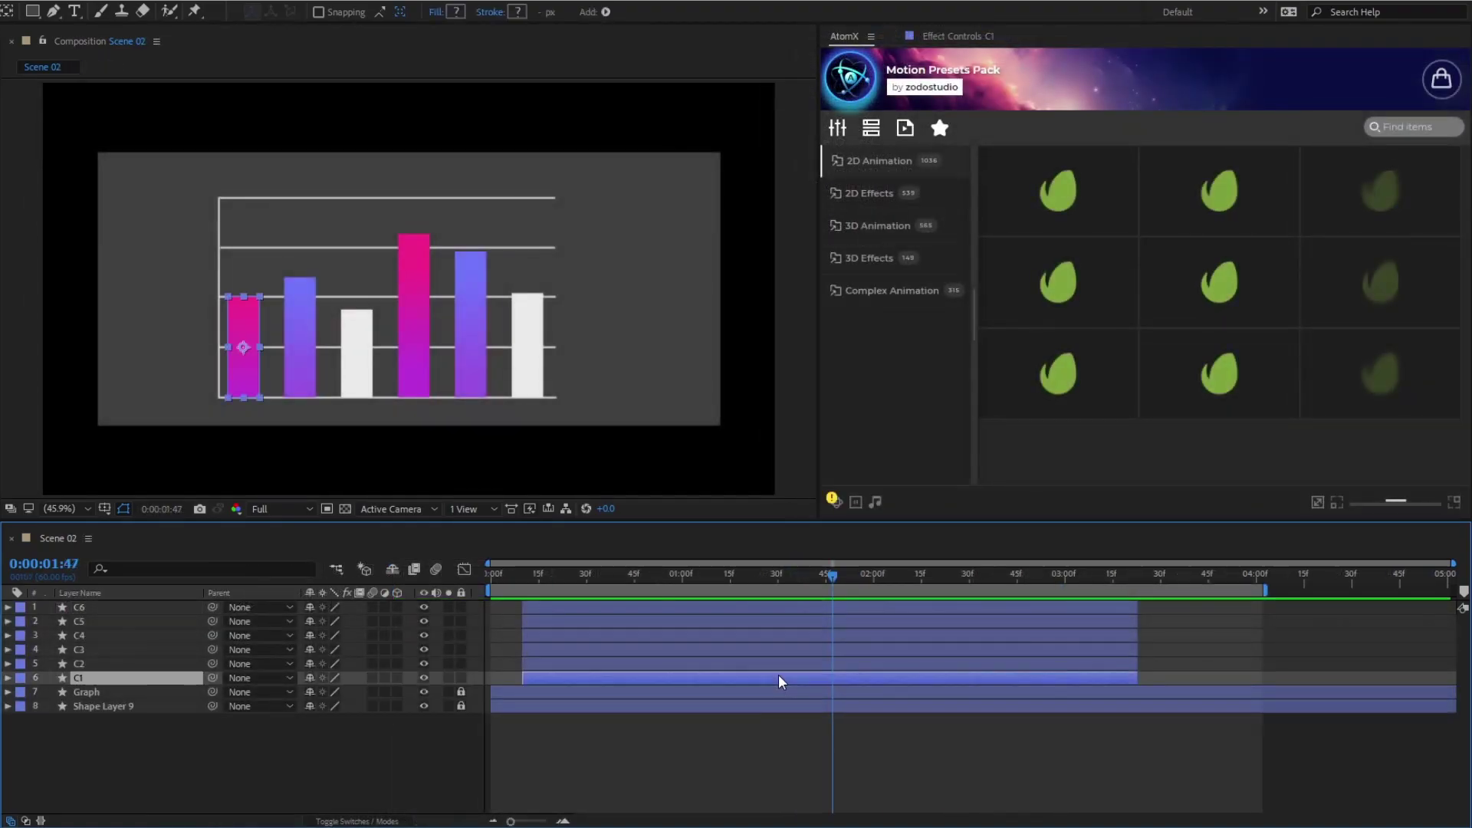
pyautogui.keyDown('shift'); pyautogui.click(795, 614); pyautogui.keyUp('shift')
pyautogui.click(871, 127)
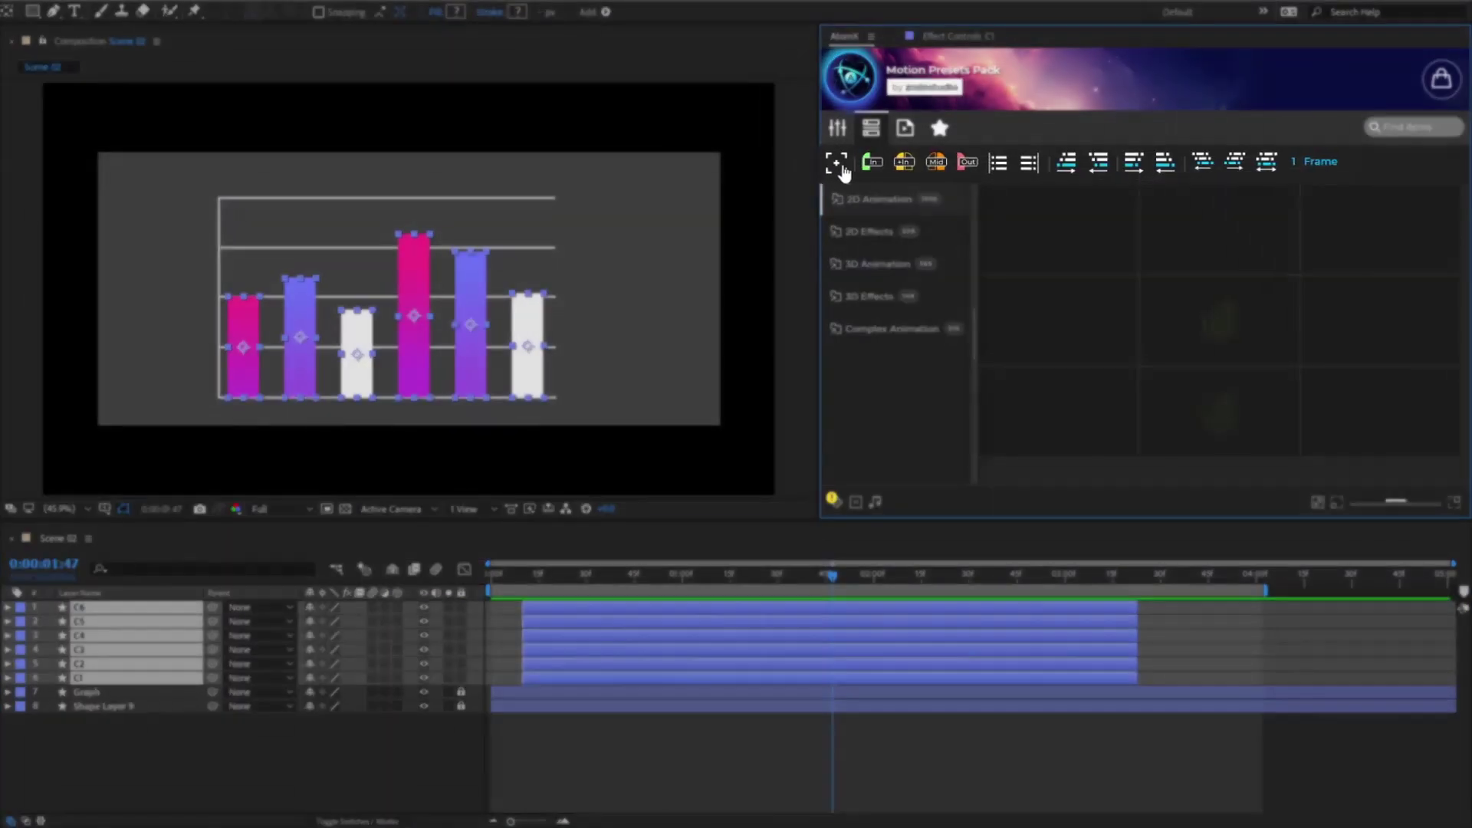
pyautogui.click(840, 167)
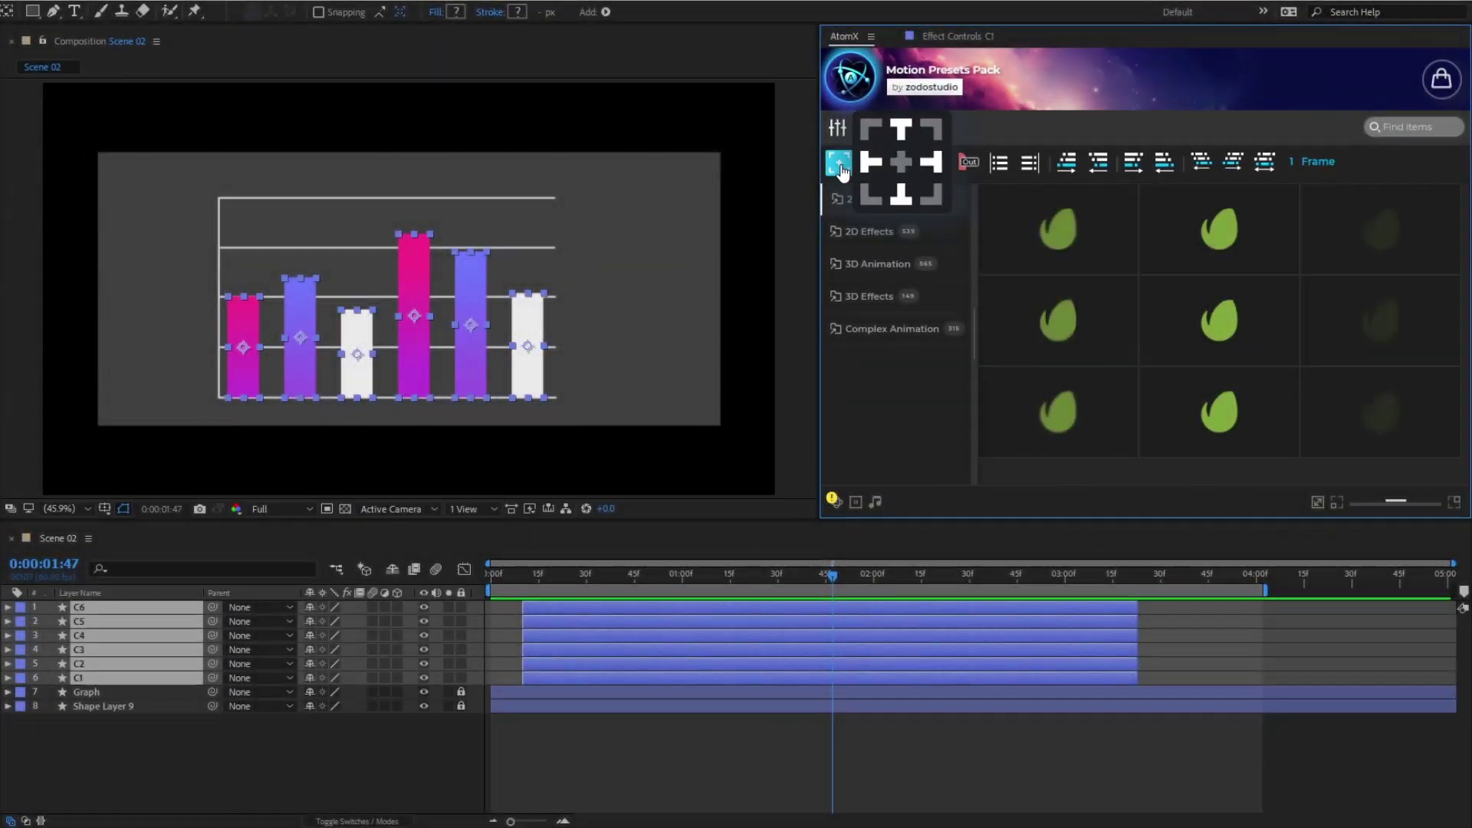
pyautogui.click(902, 201)
# Step: Apply the 2D Animation Scale Basic preset [Scale]_07 as IN+OUT to the six bars
pyautogui.click(836, 201)
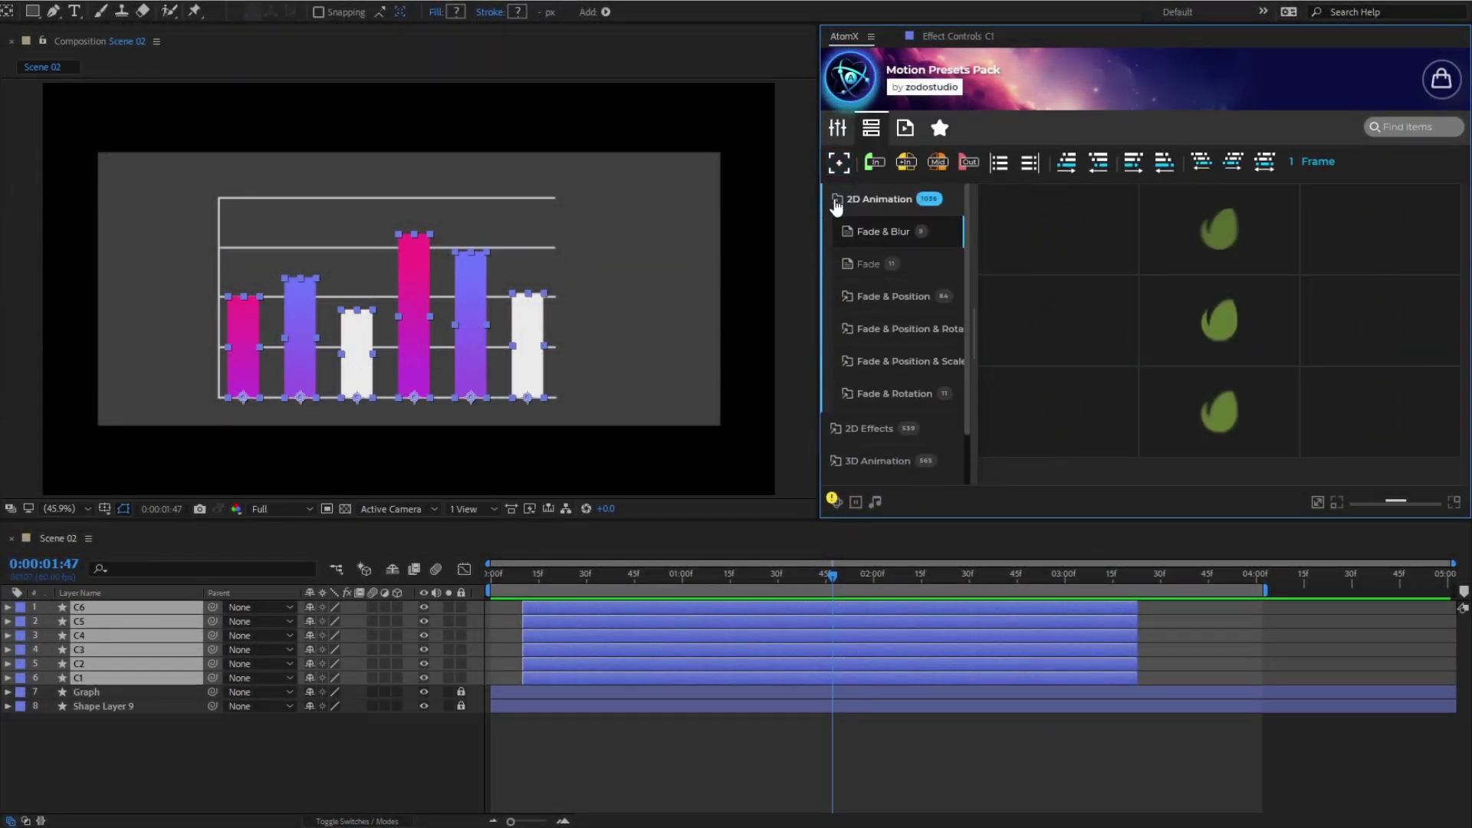
pyautogui.scroll(-3, 892, 420)
pyautogui.click(894, 438)
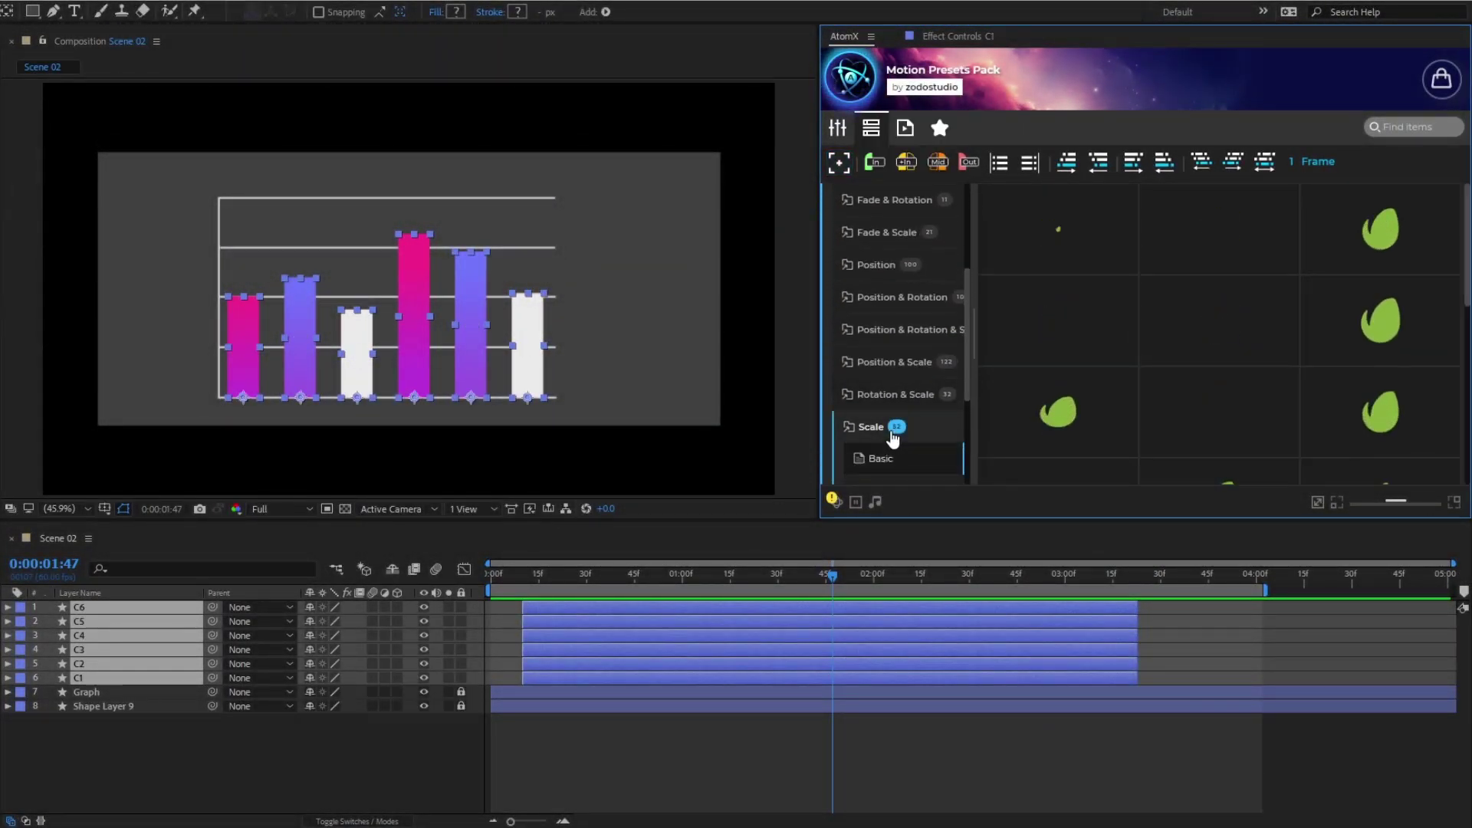
pyautogui.click(1056, 451)
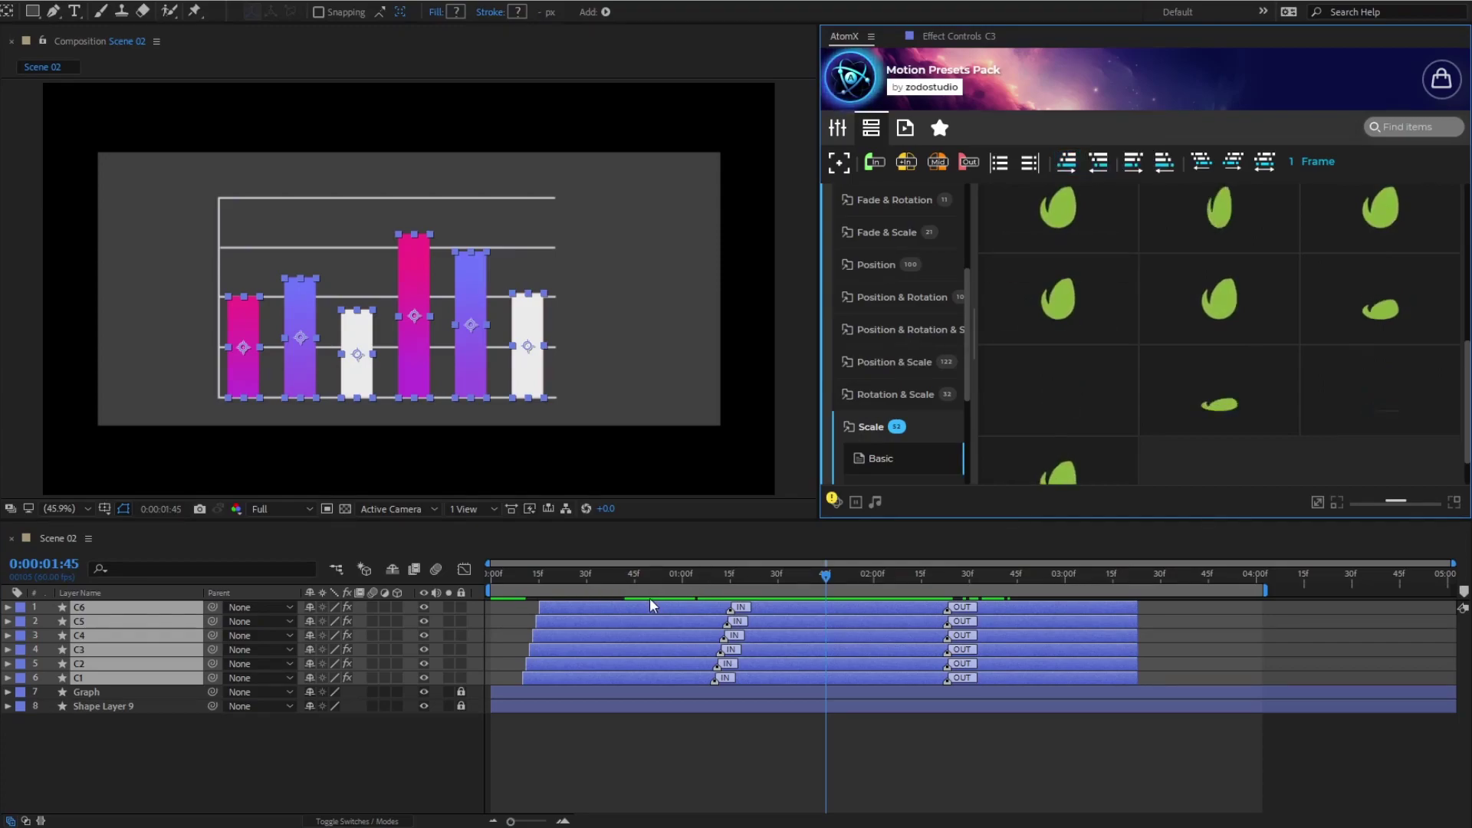
pyautogui.click(619, 587)
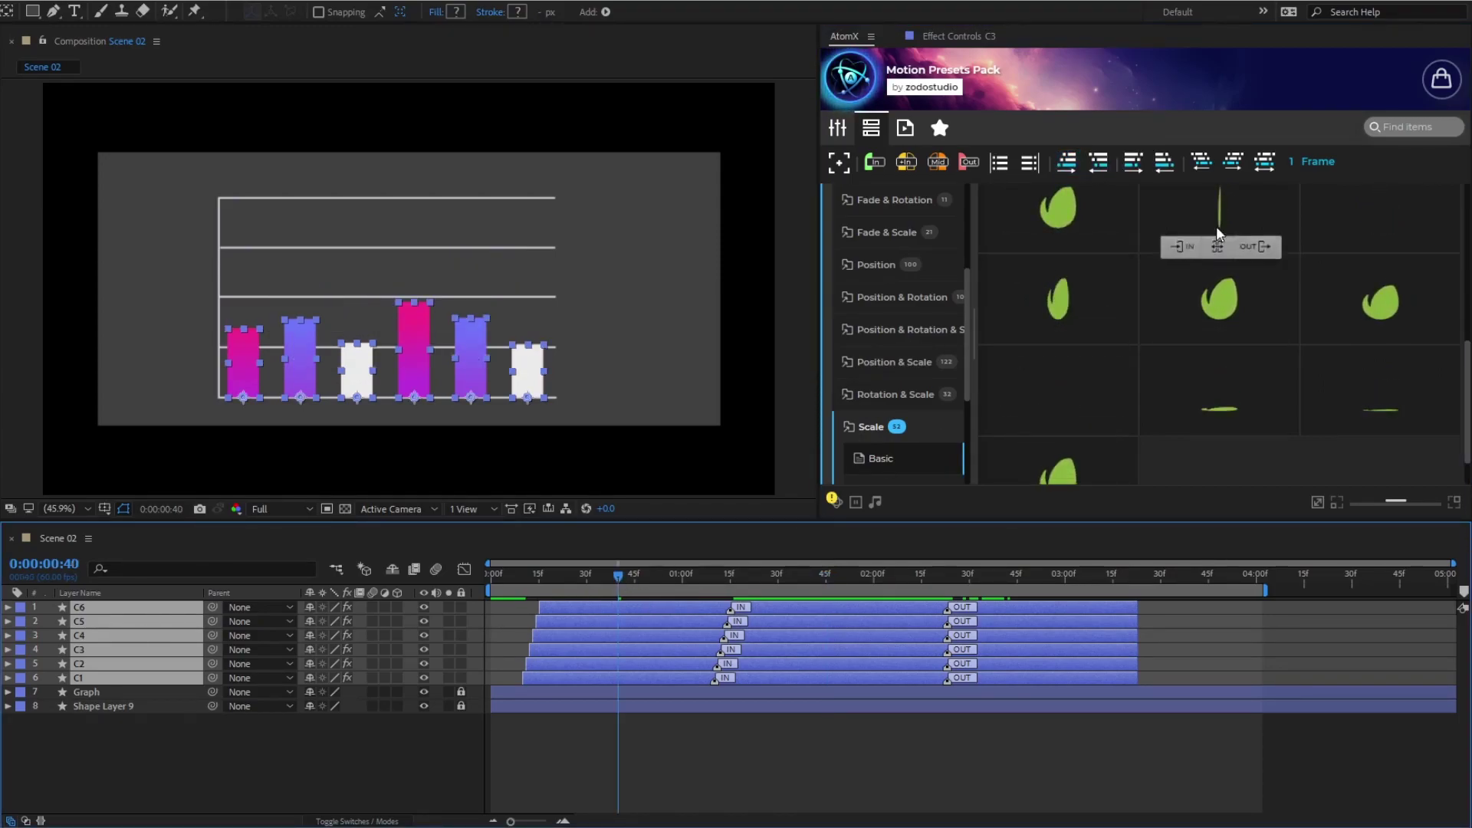
pyautogui.click(1310, 162)
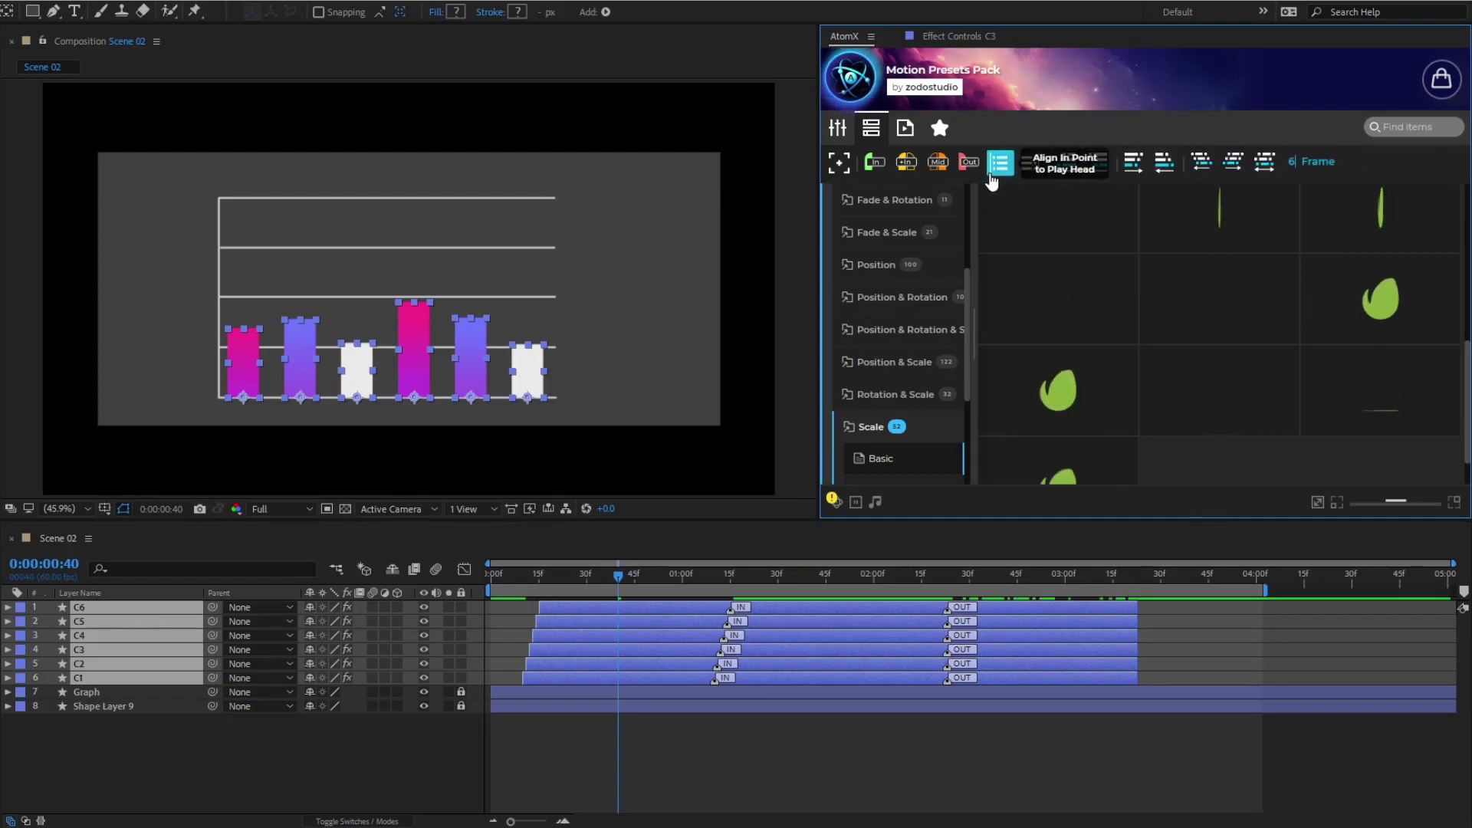
# Step: Stagger the bars' in and out points by 6 frames each and rewind the time
pyautogui.click(1068, 164)
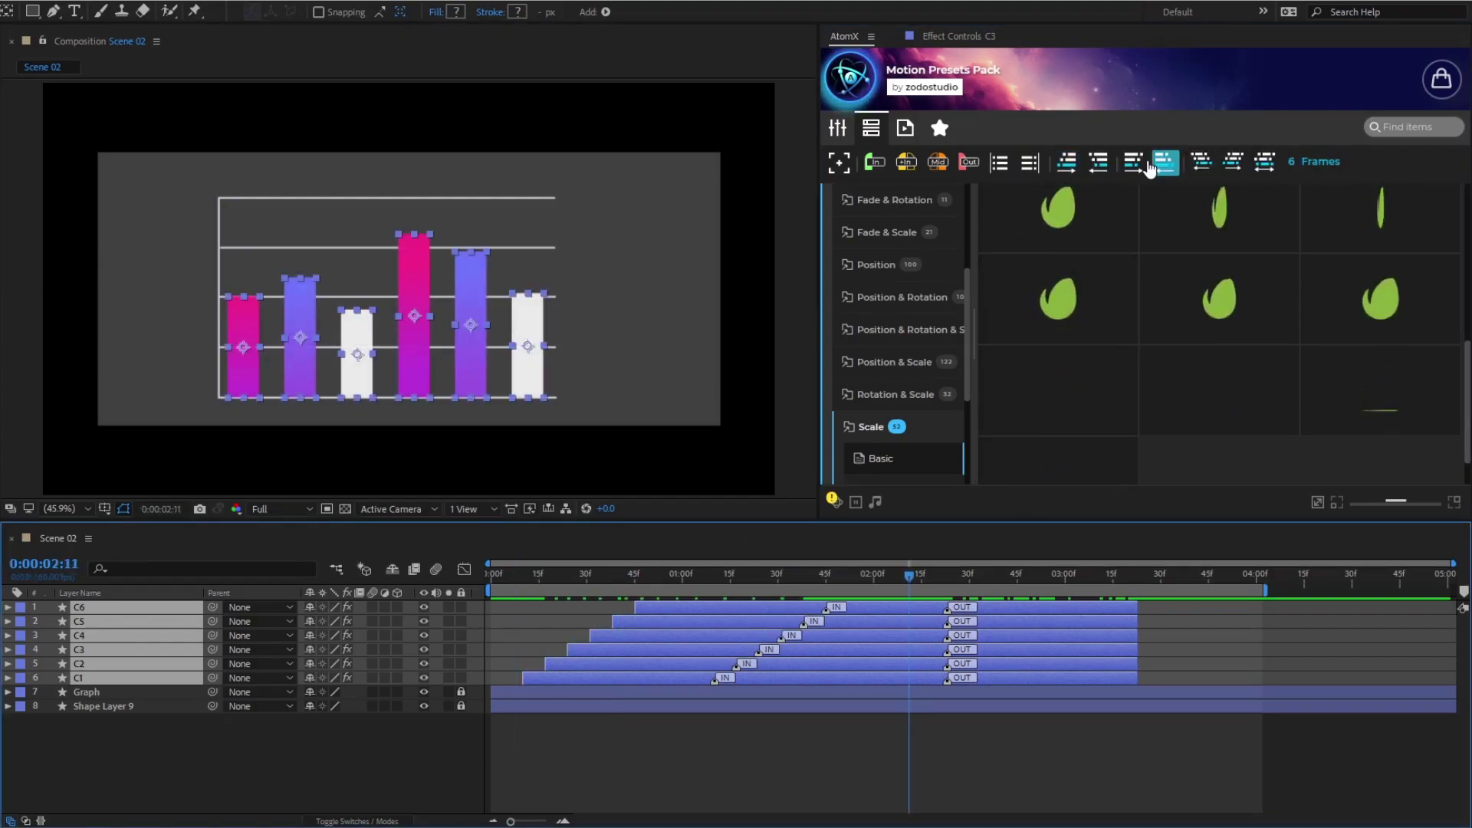
pyautogui.click(1138, 167)
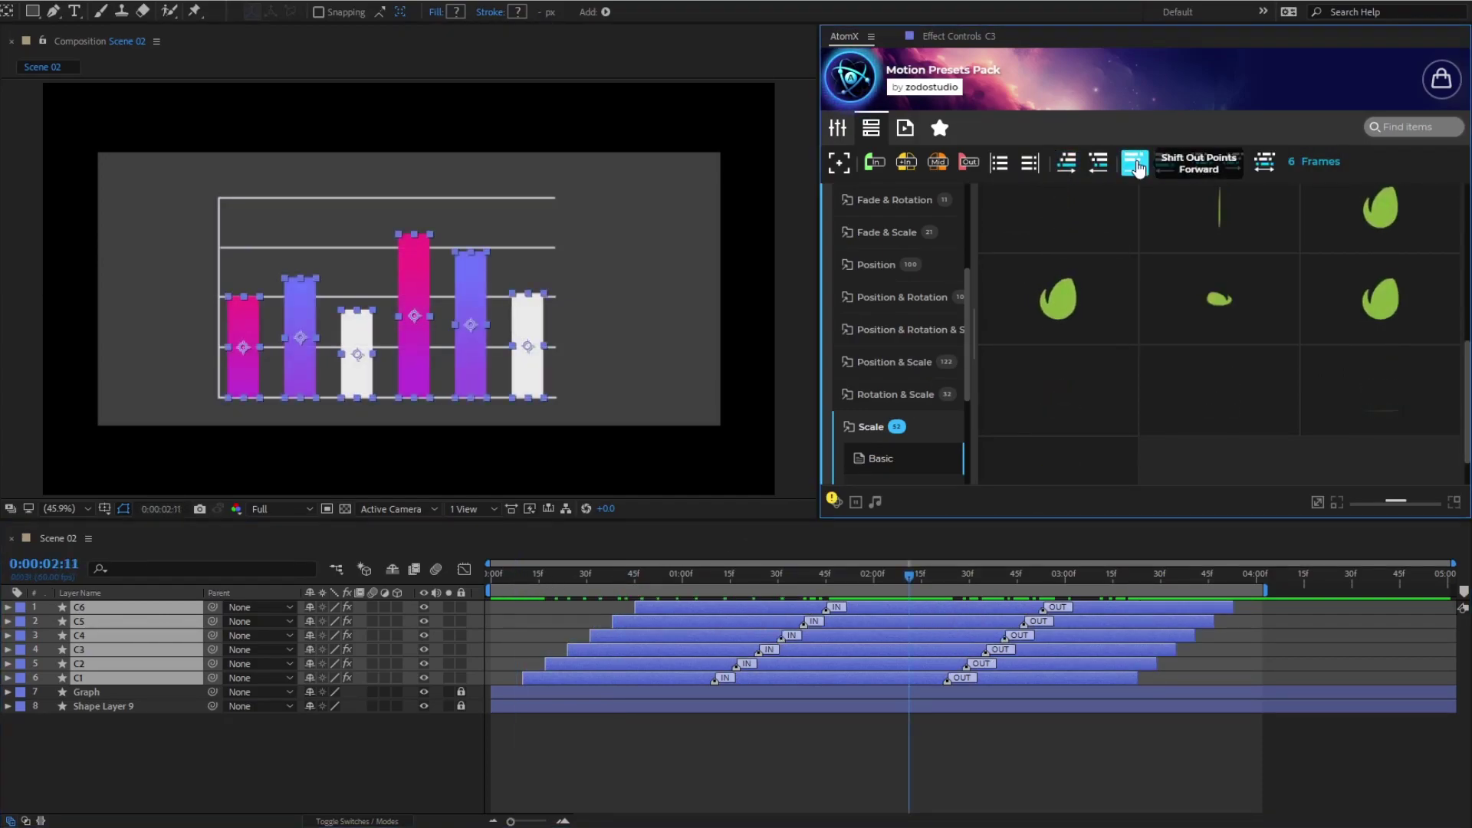
pyautogui.moveTo(589, 589); pyautogui.dragTo(520, 607)
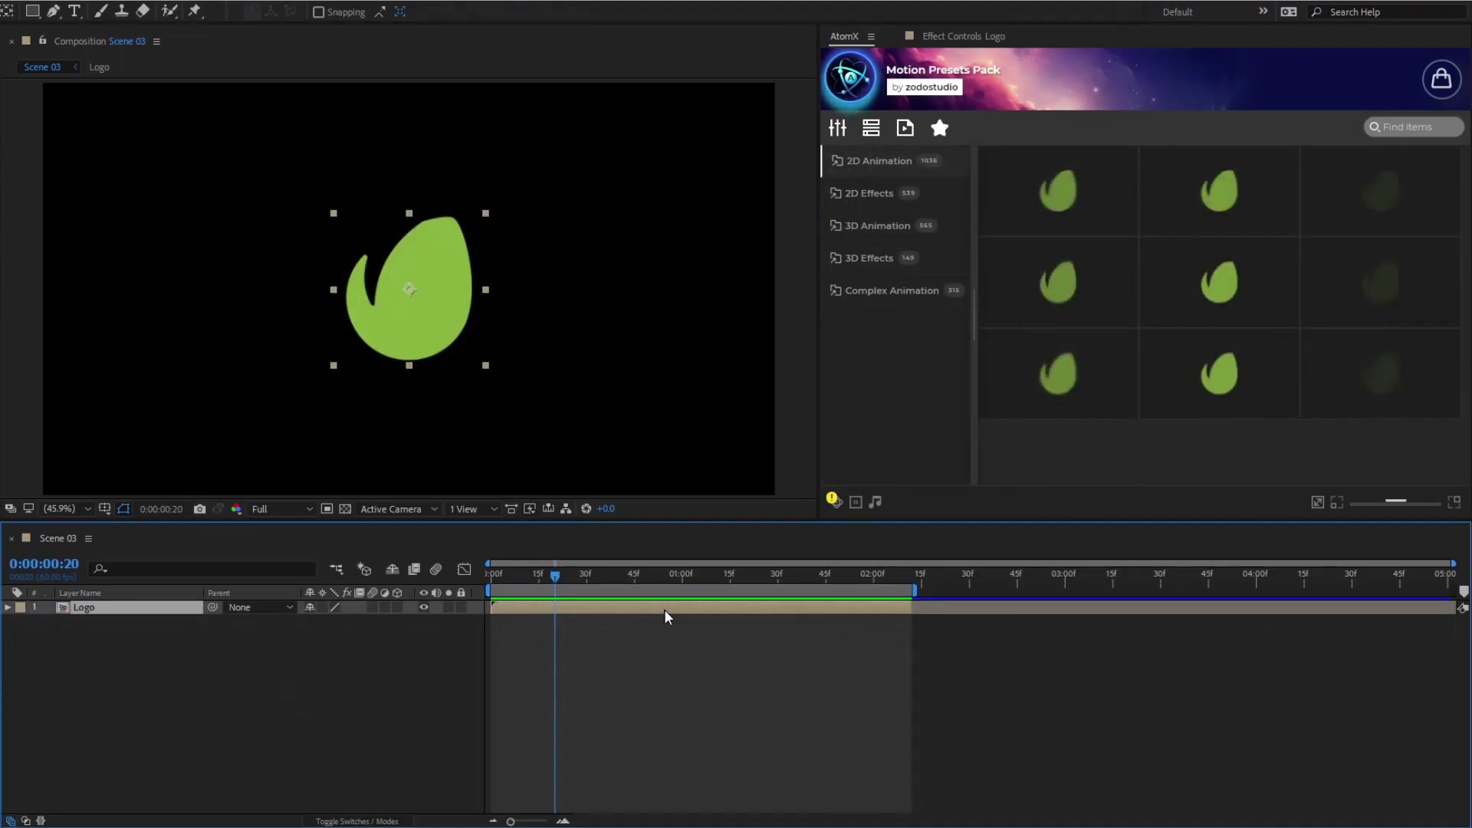
# Step: Apply the 2D Effects Position & Scale Overshoot preset [Fx][Ov][PS]_02 to the Logo
pyautogui.click(866, 201)
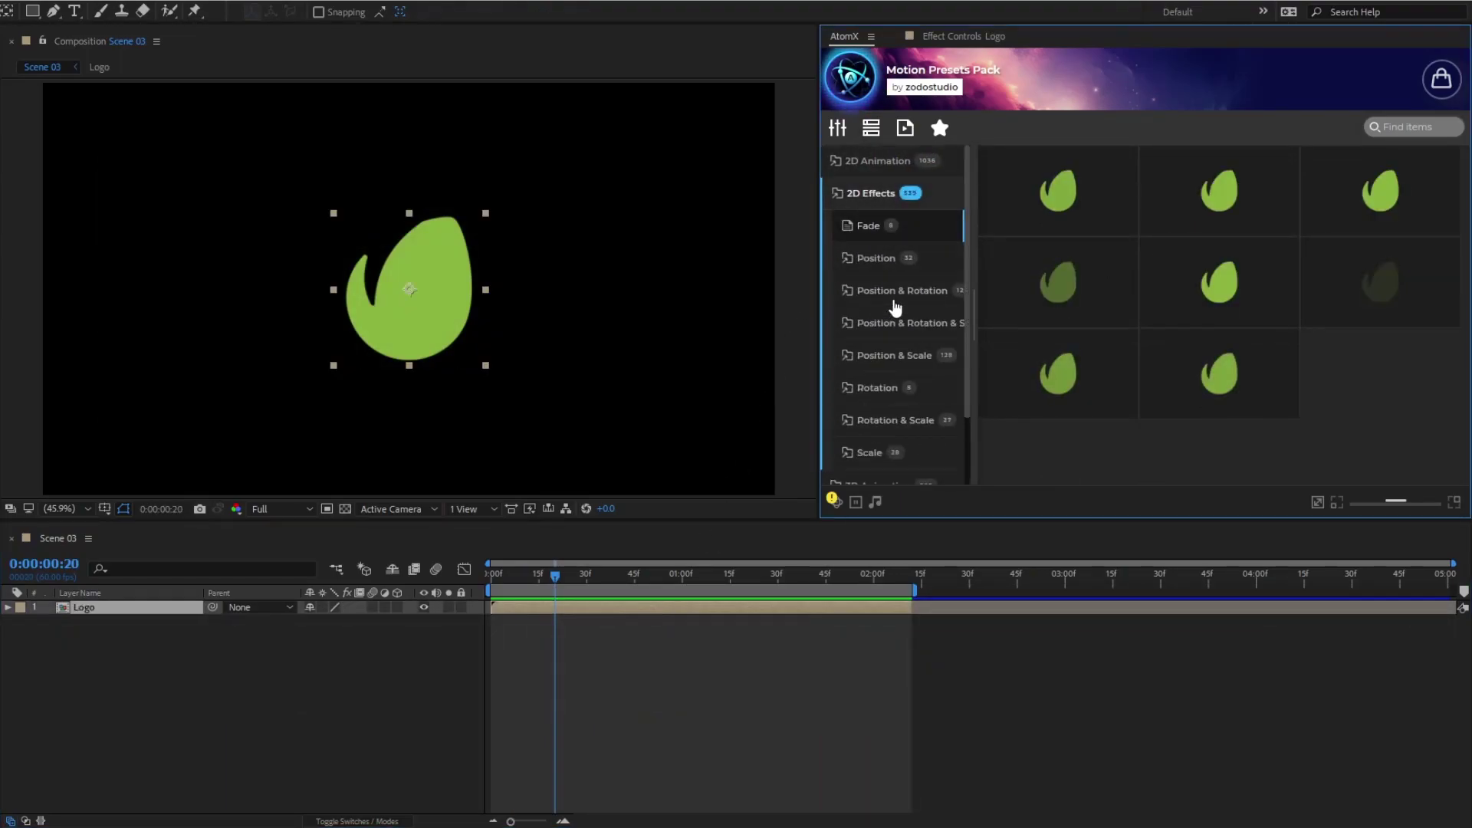
pyautogui.click(902, 355)
pyautogui.click(902, 452)
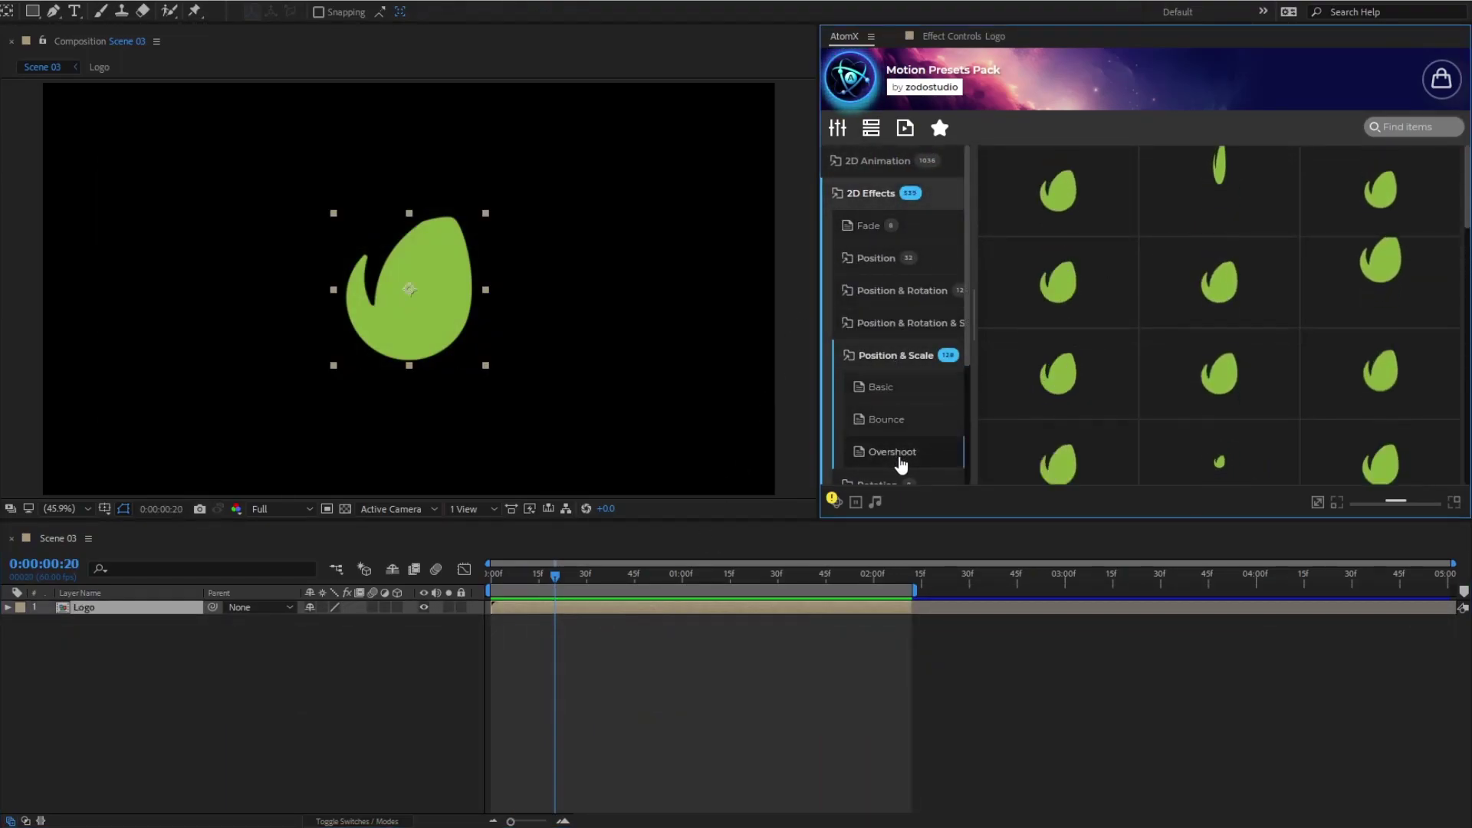
pyautogui.click(1209, 234)
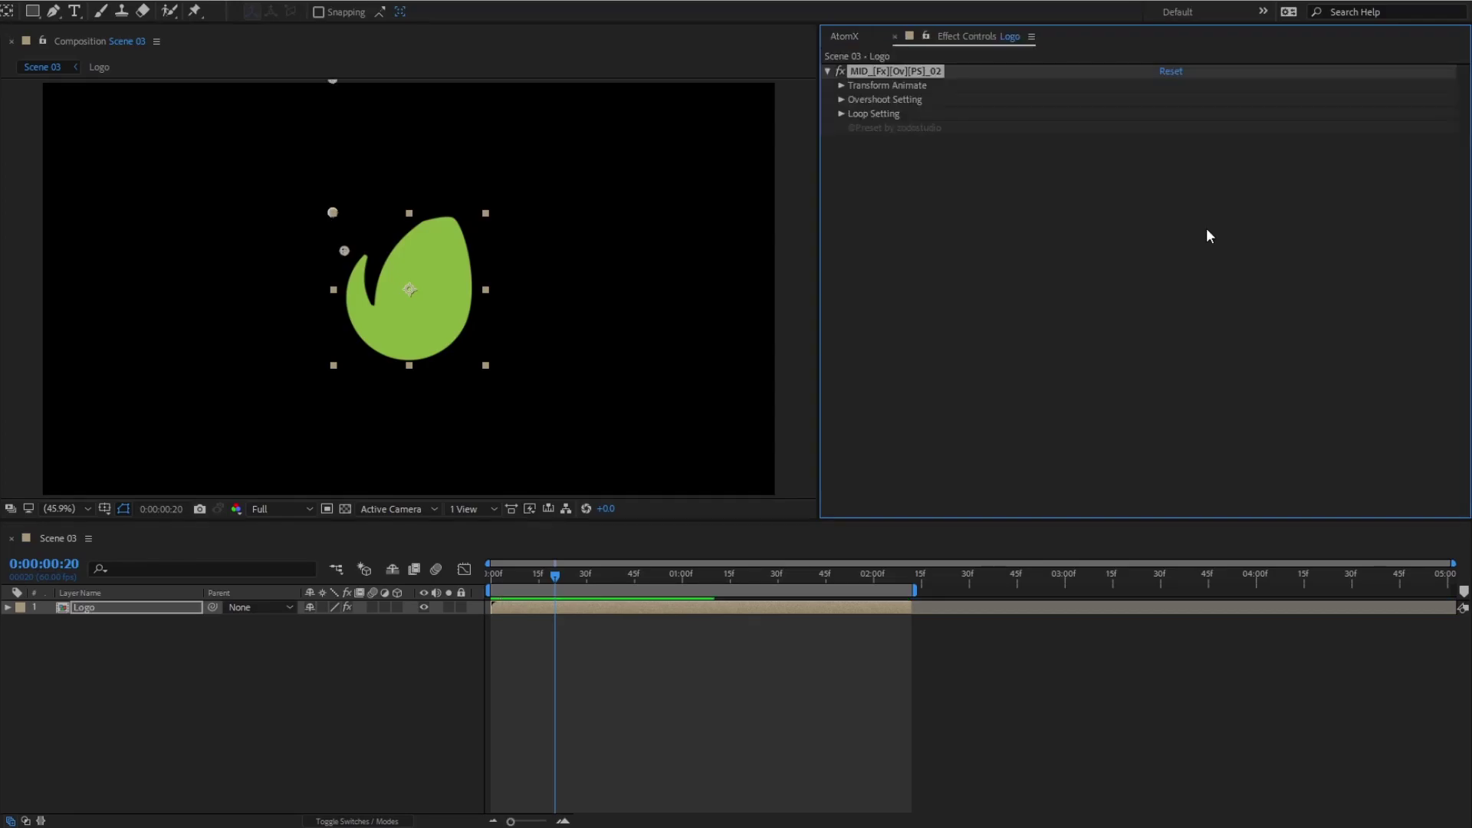
# Step: Add a MID span to the Logo, drag its end later, and preview
pyautogui.click(874, 40)
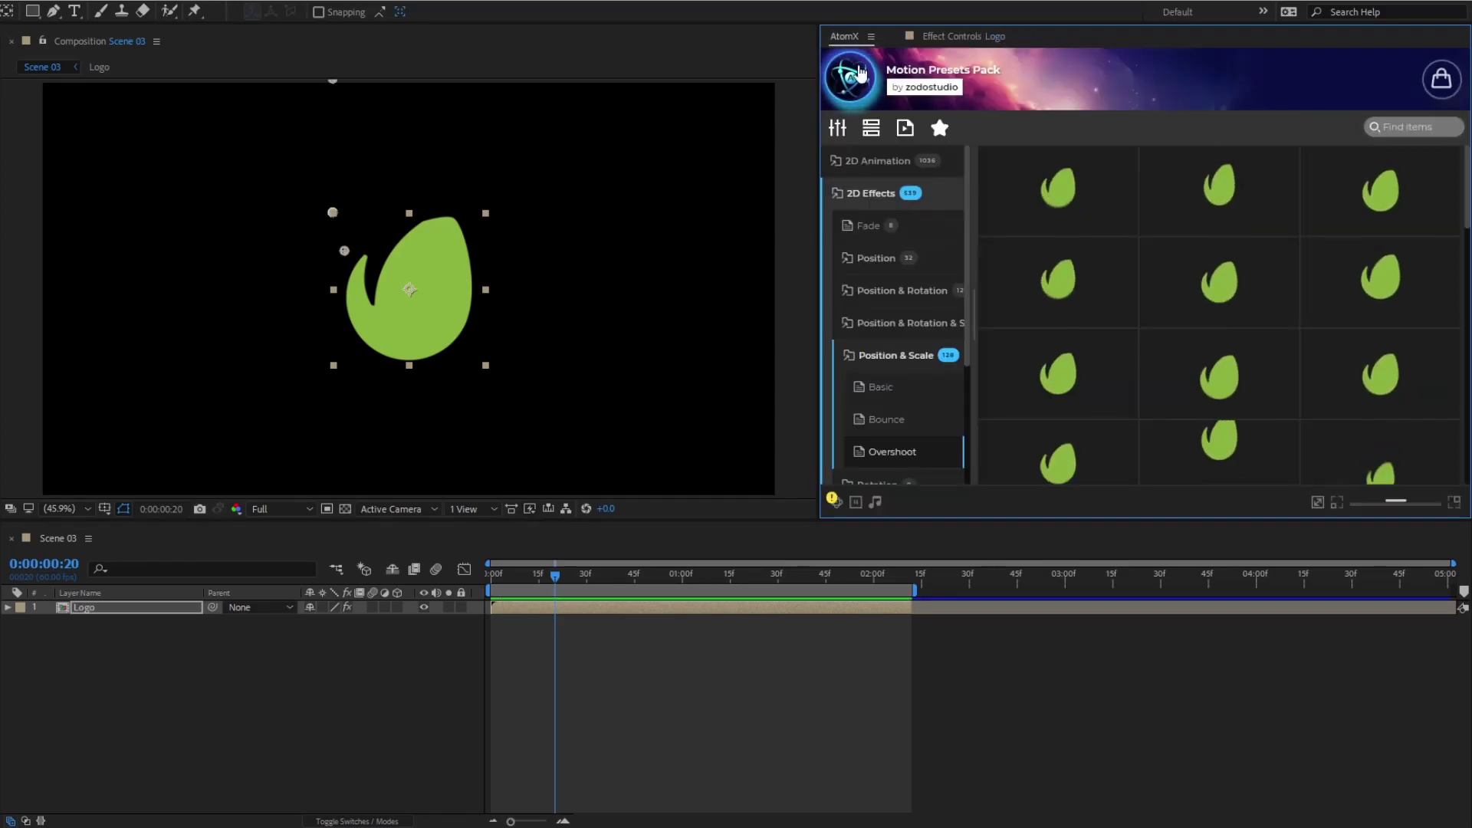
pyautogui.click(937, 161)
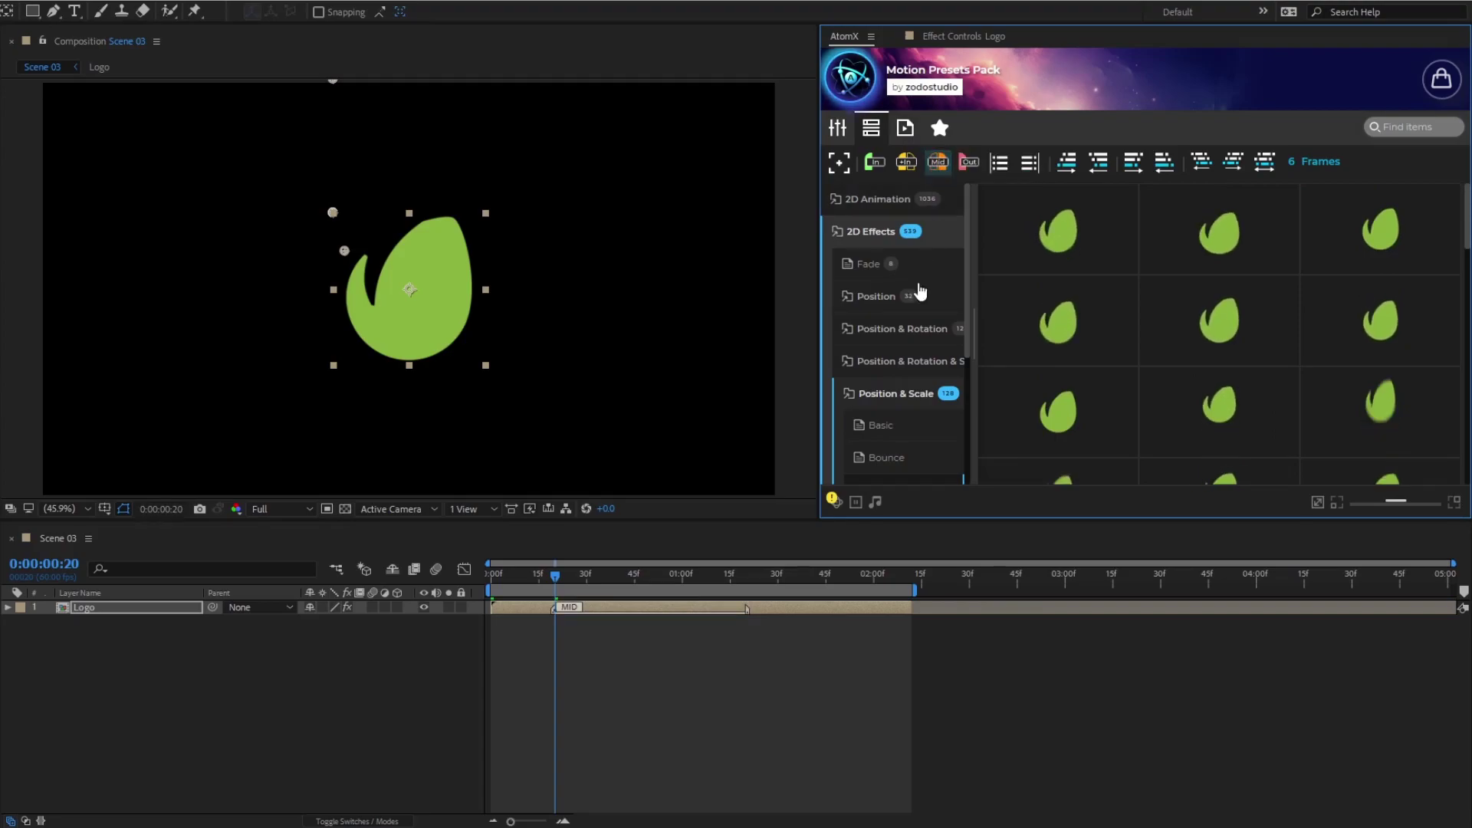
pyautogui.moveTo(749, 608); pyautogui.dragTo(836, 611)
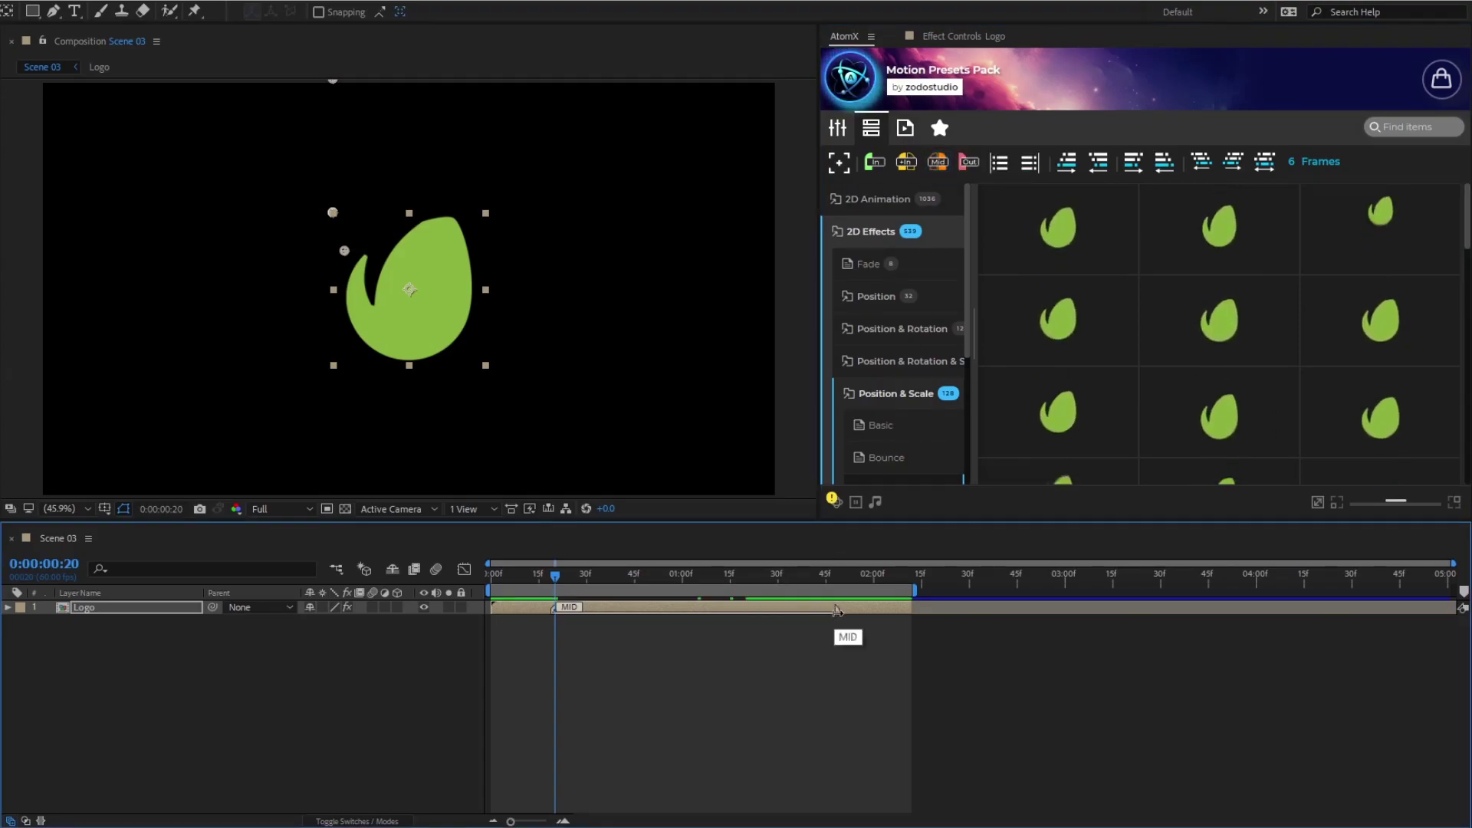
pyautogui.press('space')
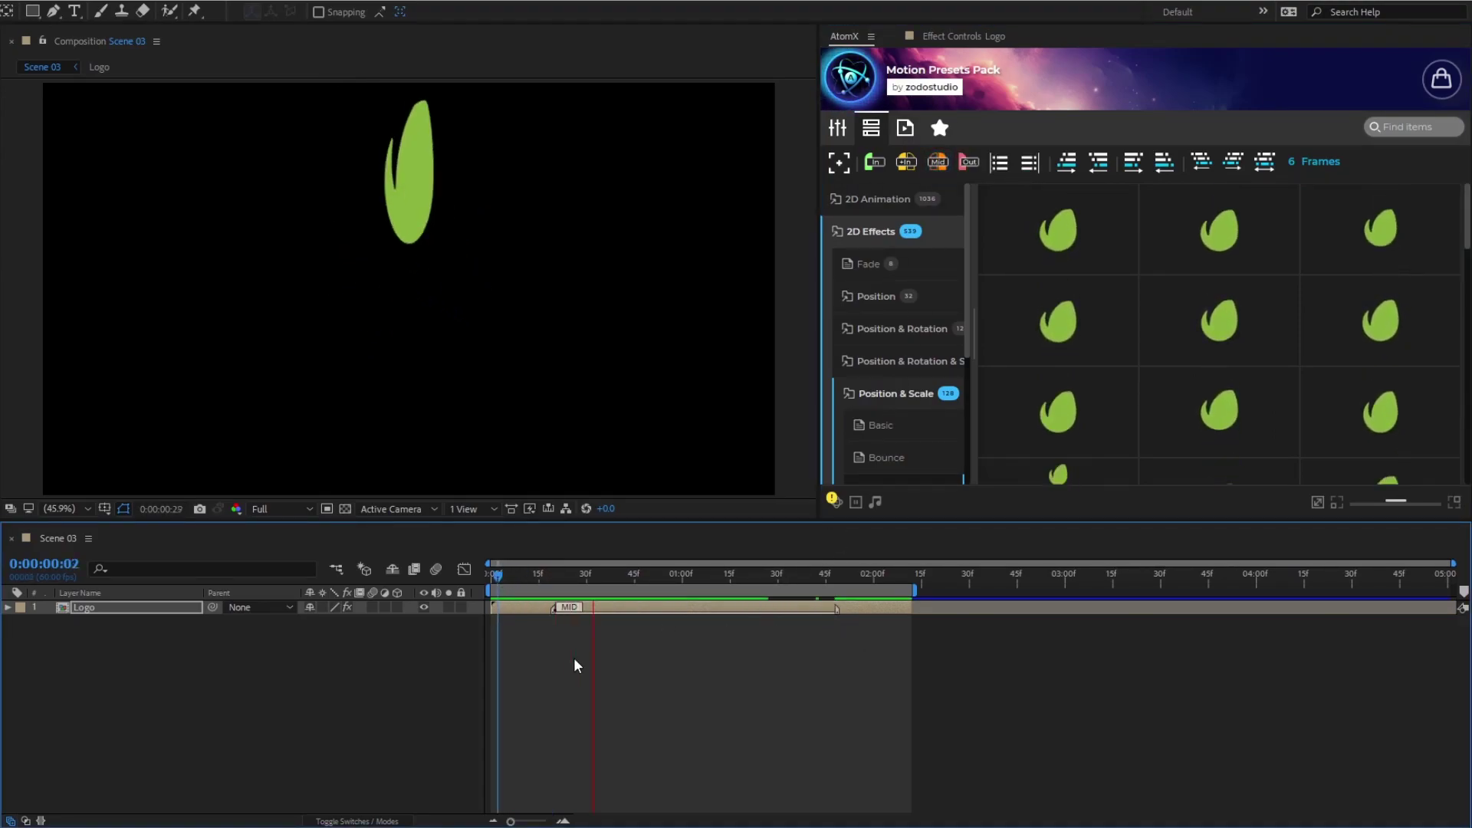
pyautogui.press('space')
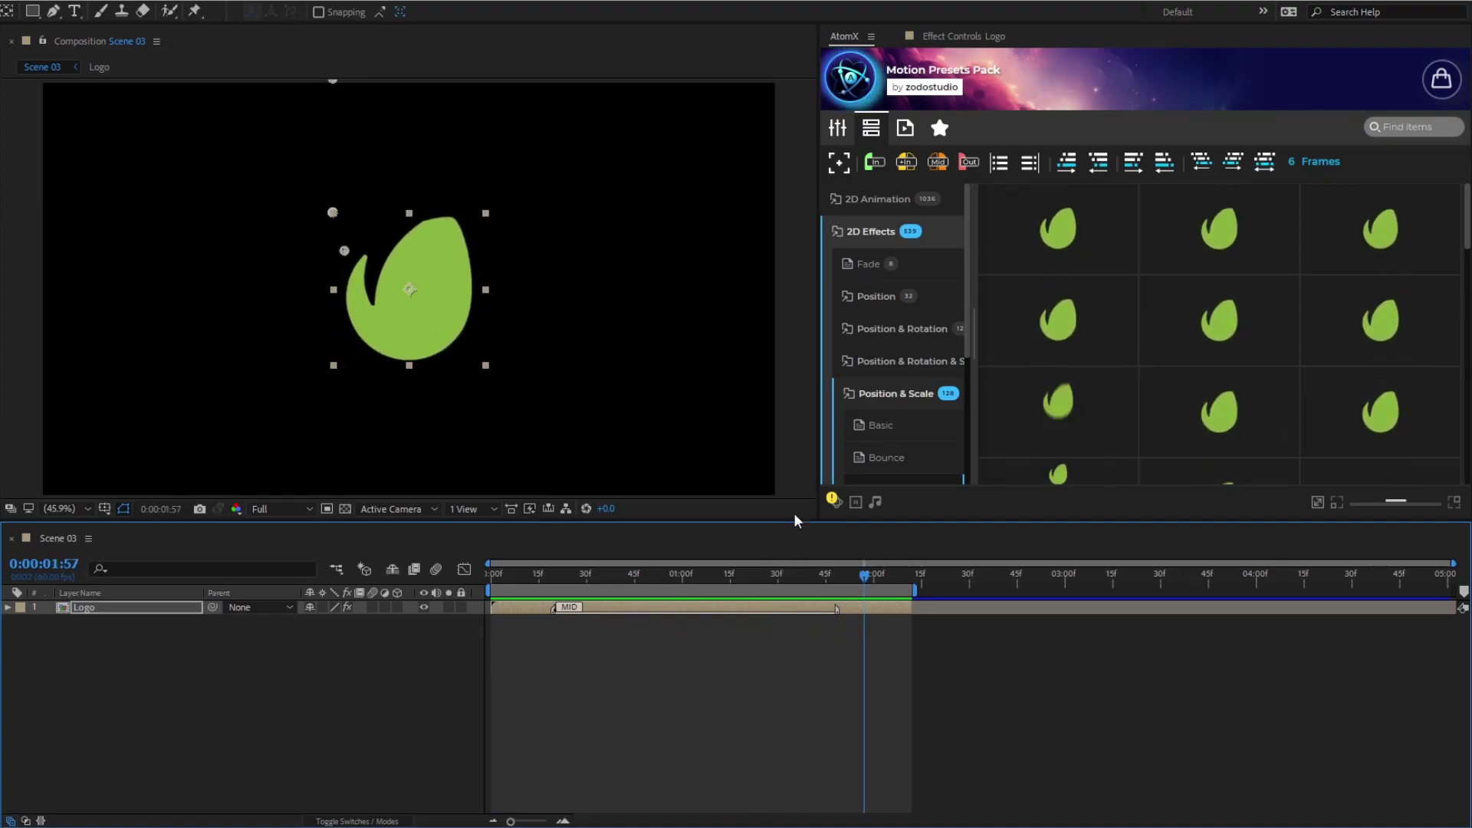
# Step: Raise the Logo overshoot's Amplitude to 150% and preview it
pyautogui.click(957, 37)
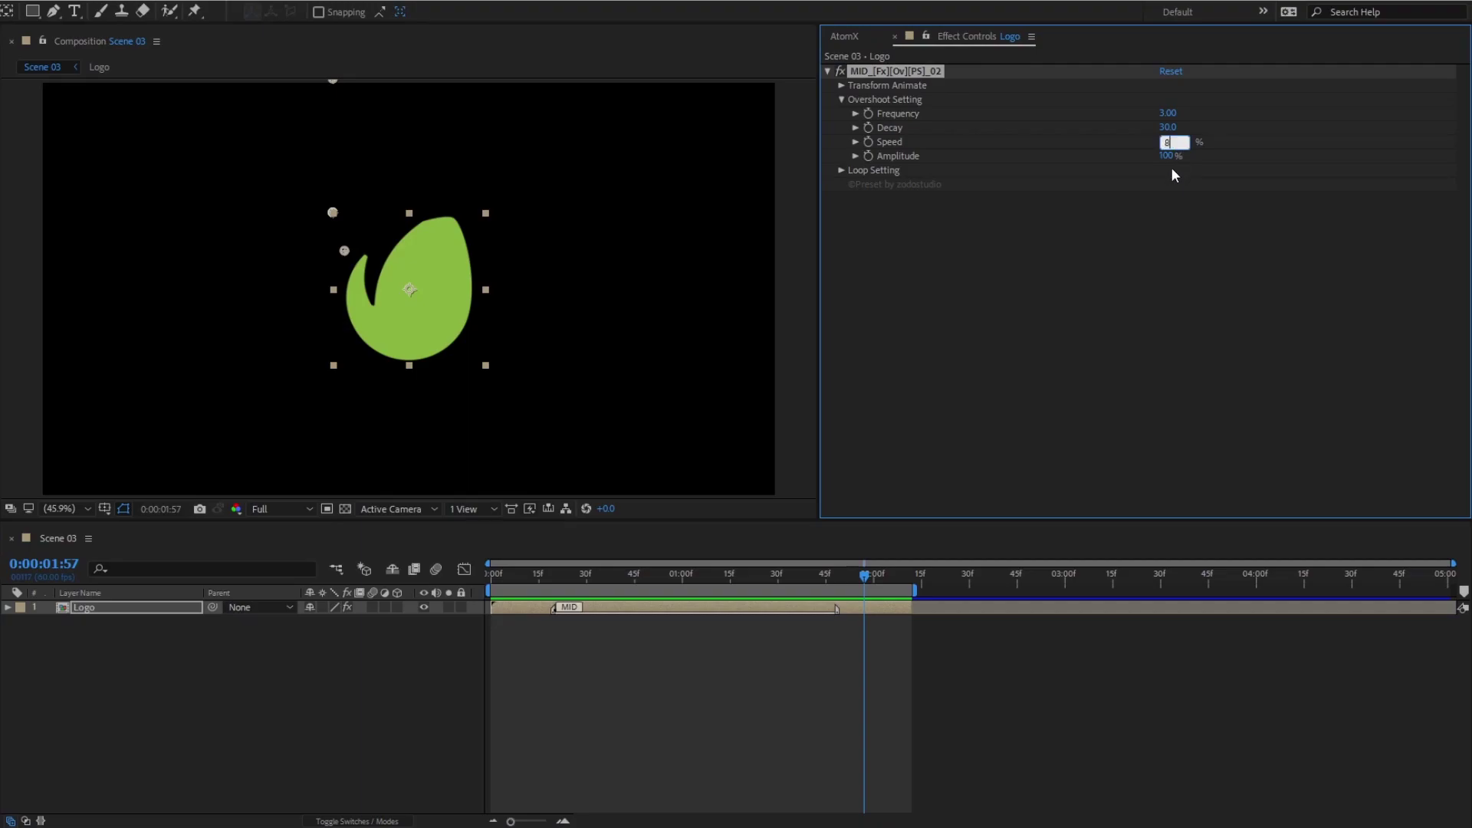
pyautogui.click(552, 588)
pyautogui.press('space')
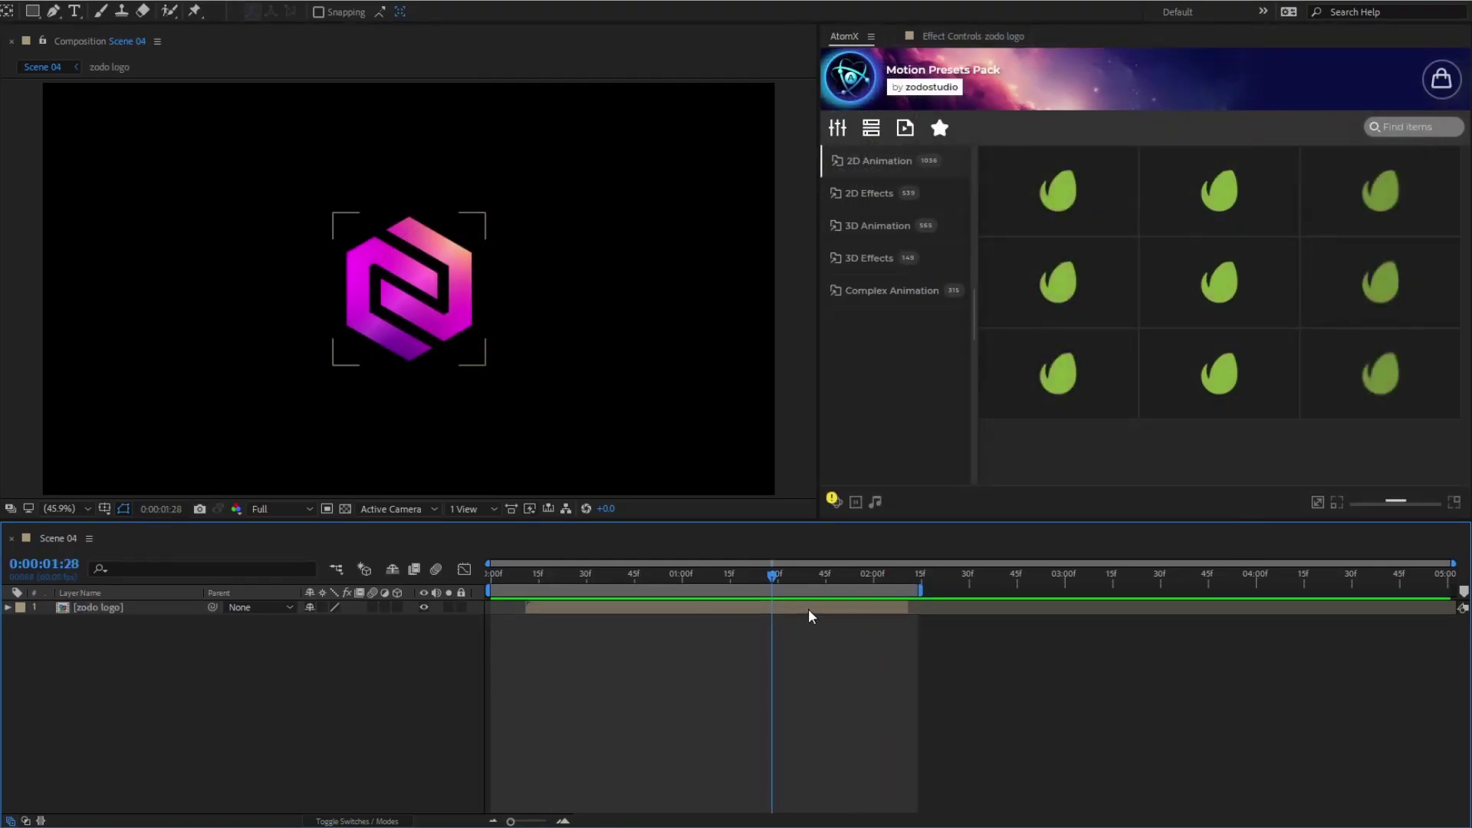
# Step: Apply the Position Bounce preset IN_[Bo][Position]_07 to zodo logo and preview from the start
pyautogui.click(812, 615)
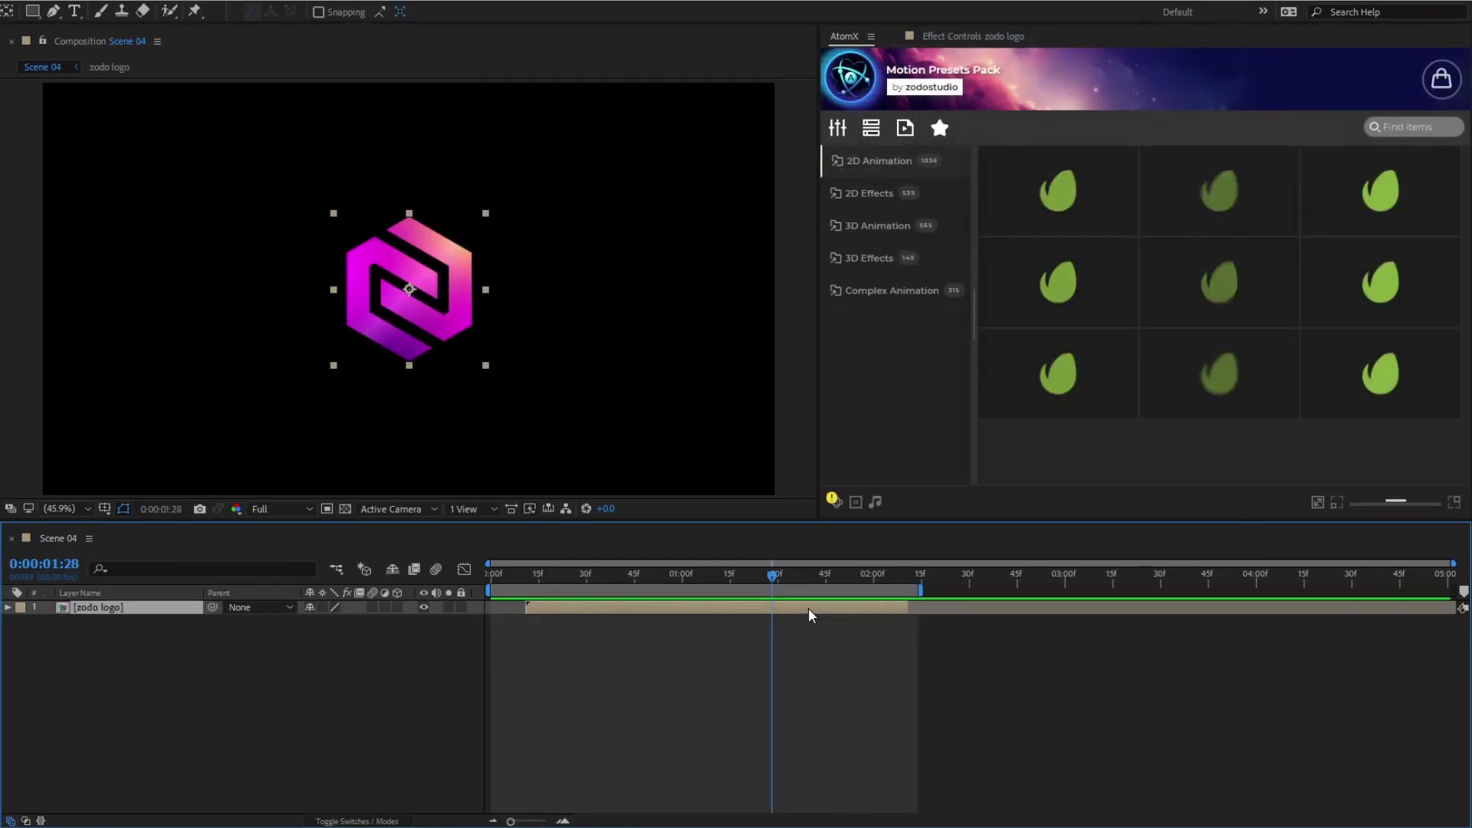
pyautogui.click(901, 165)
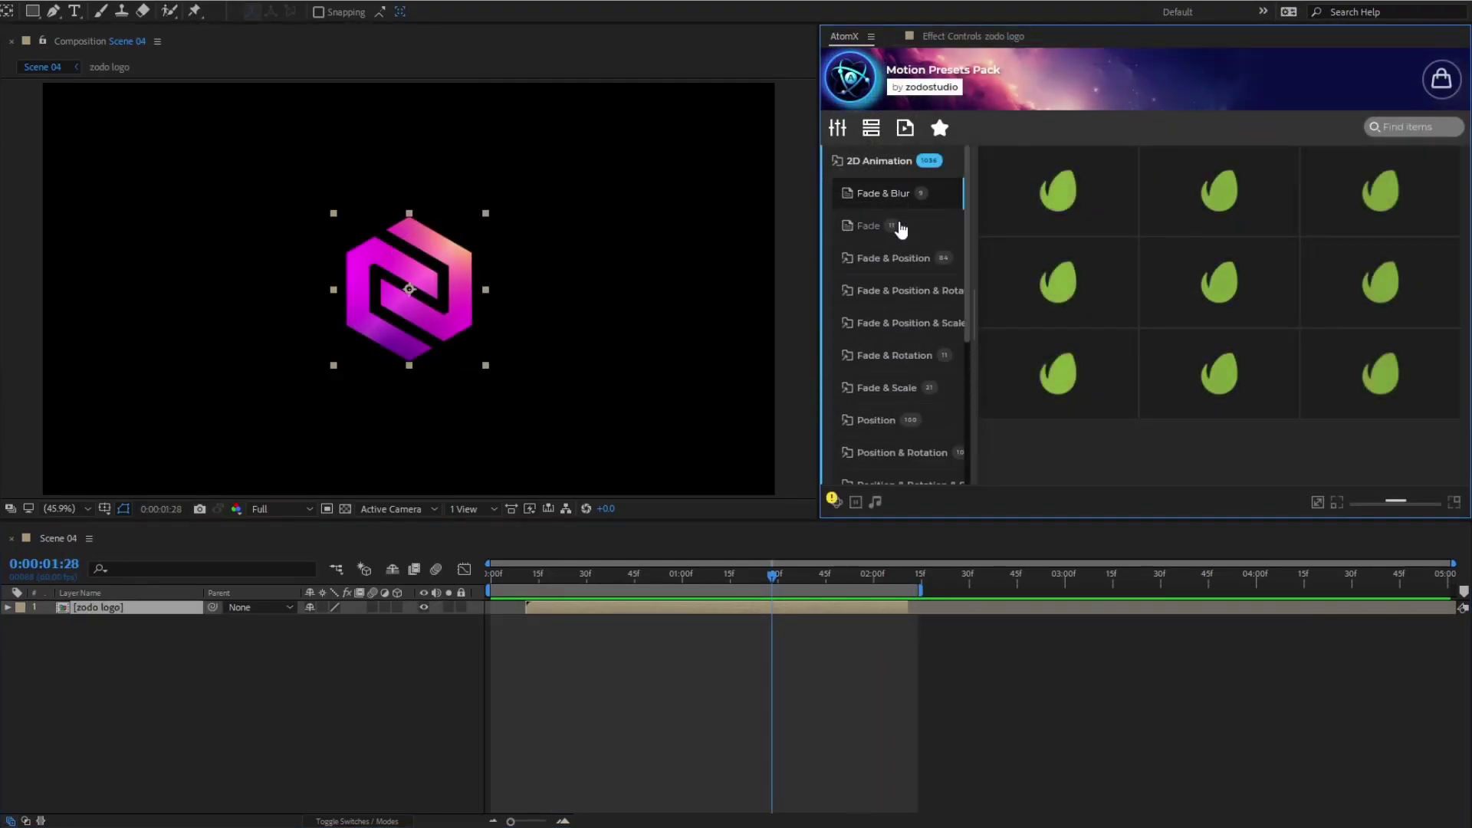
pyautogui.click(889, 422)
pyautogui.scroll(-3, 899, 404)
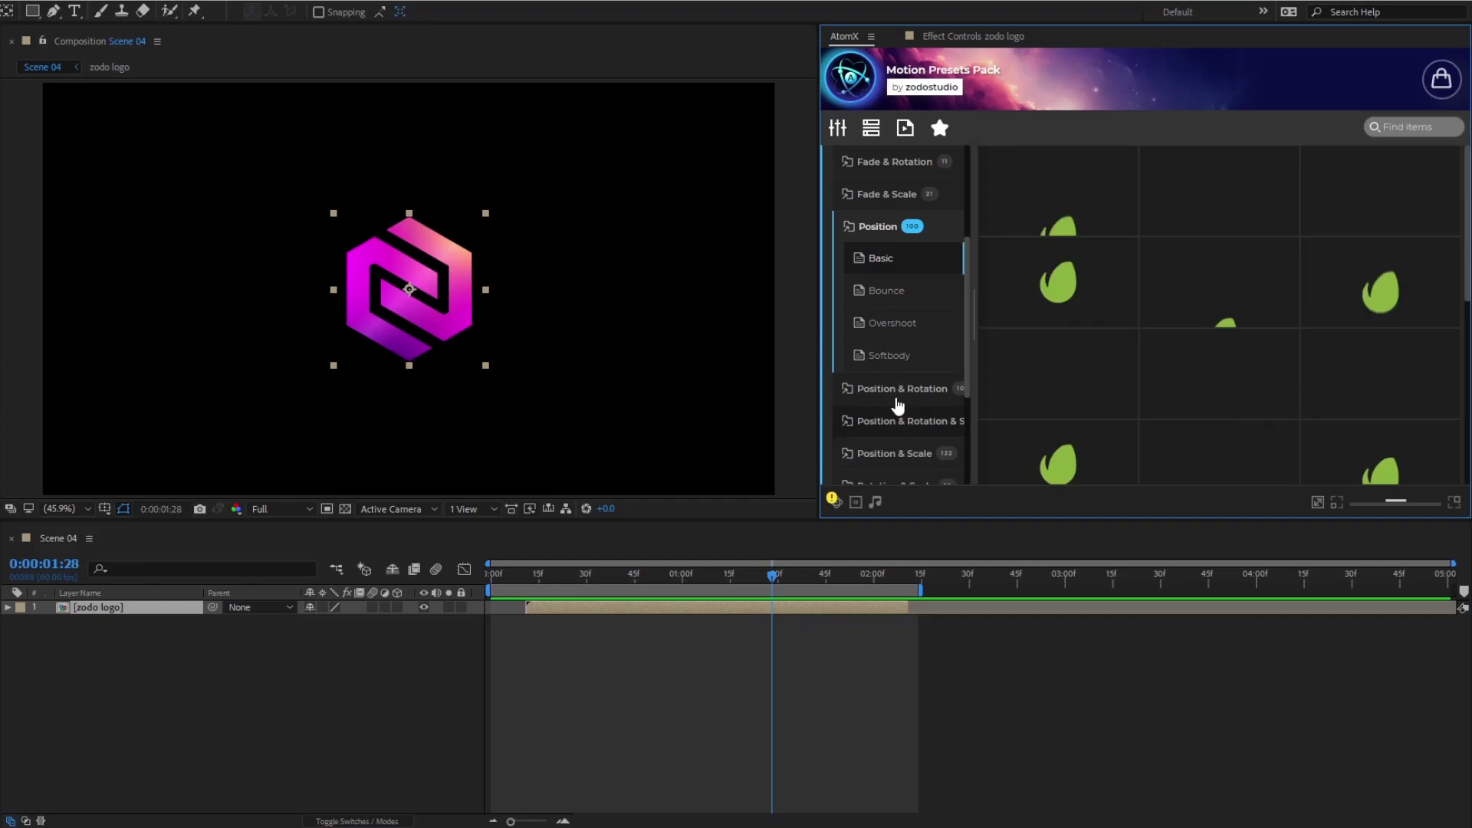
pyautogui.click(896, 293)
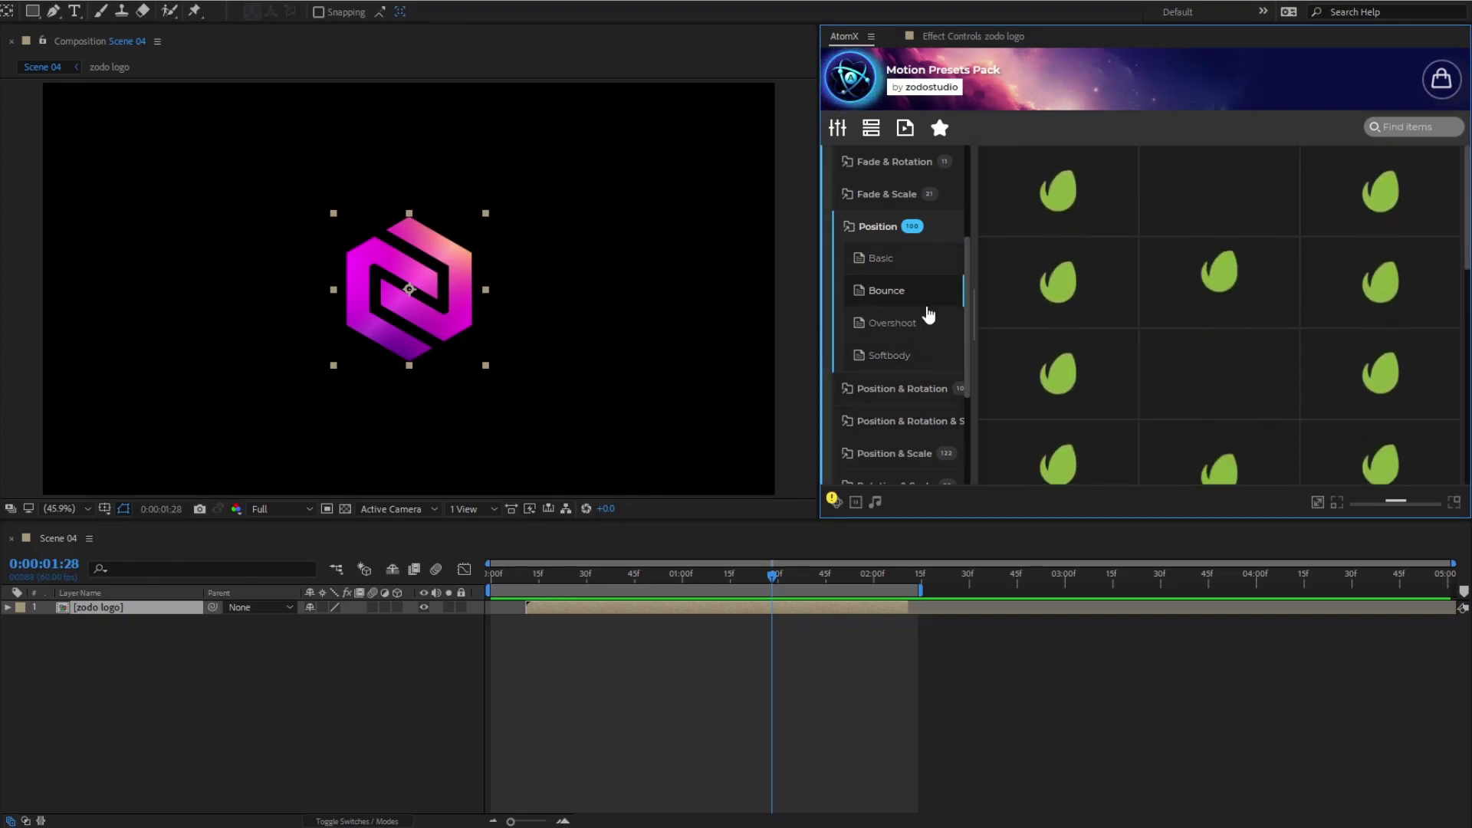
pyautogui.click(1031, 411)
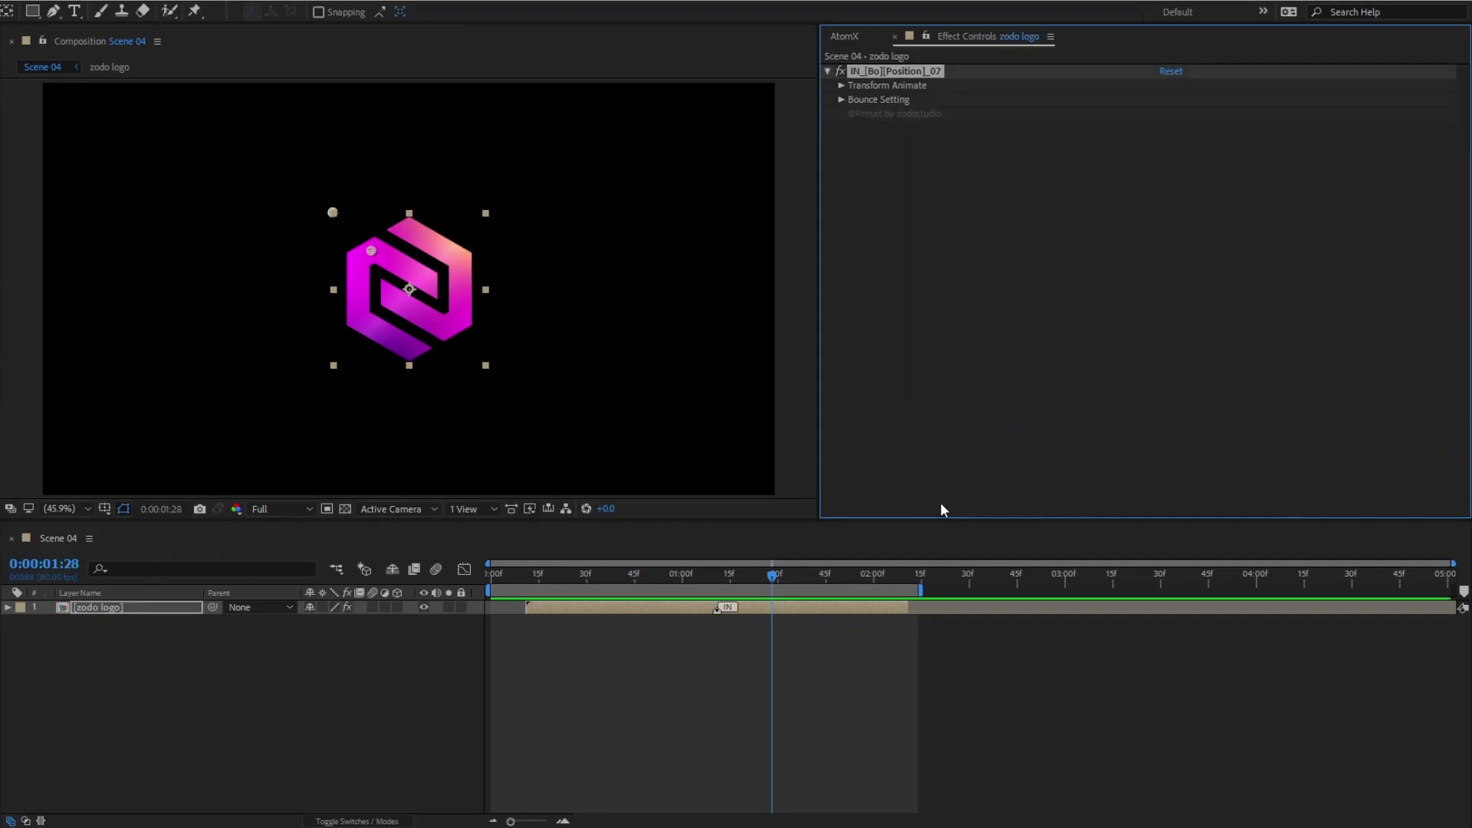
pyautogui.click(599, 589)
pyautogui.press('Home')
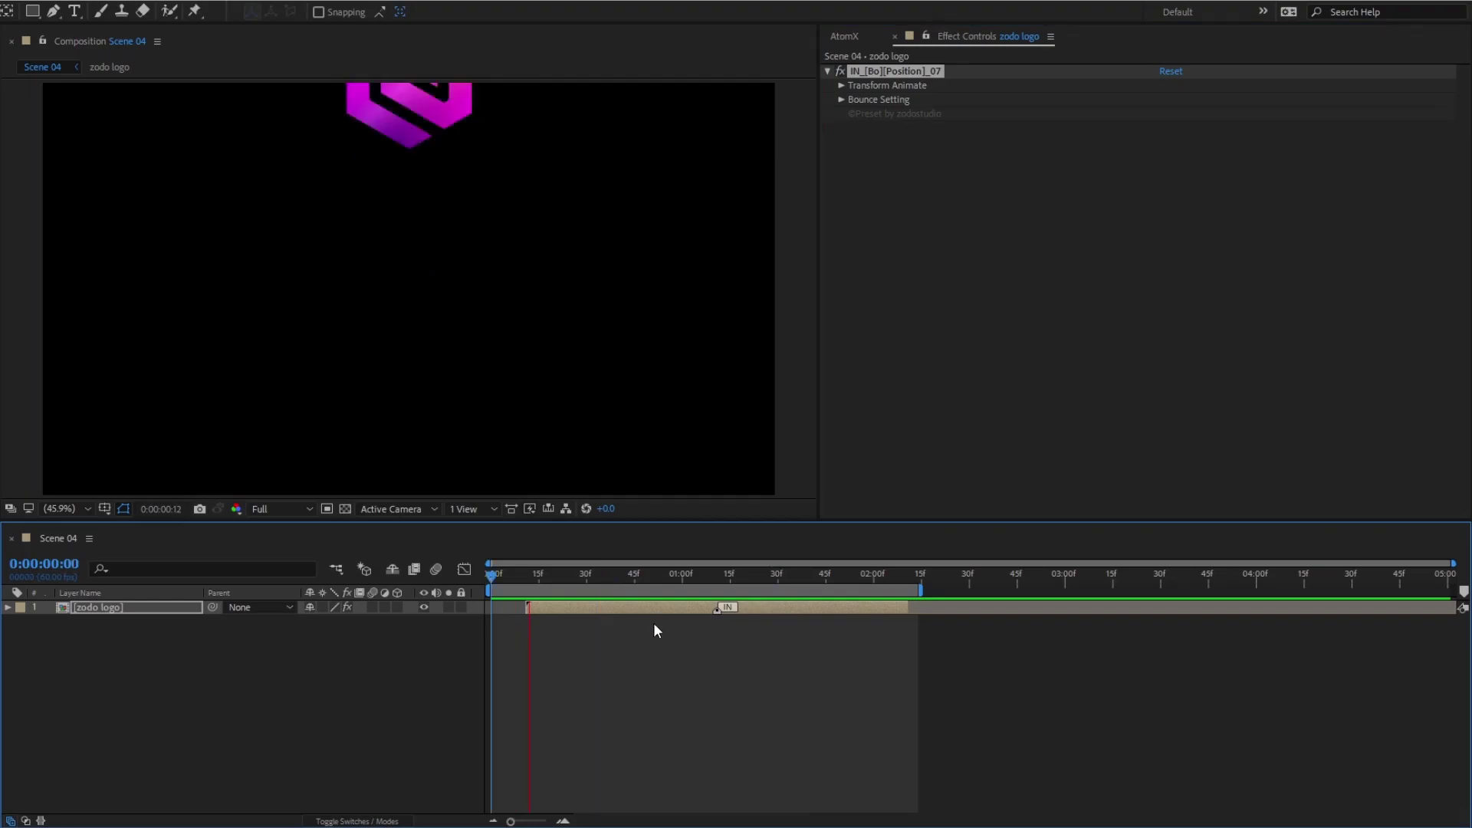
pyautogui.press('space')
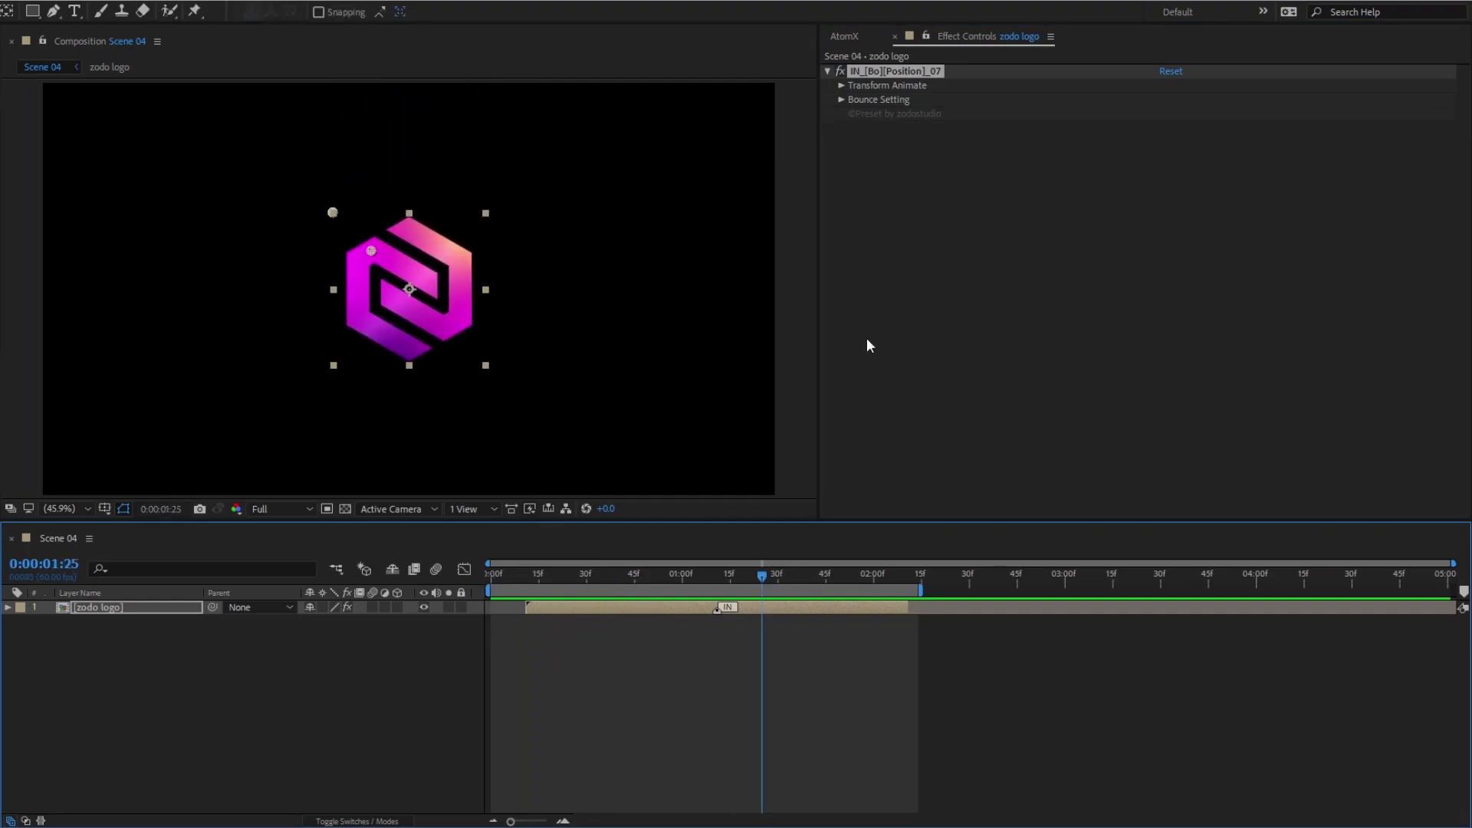
# Step: Apply the IN_[Position]_15 basic position entrance preset from AtomX to the zodo logo
pyautogui.click(851, 42)
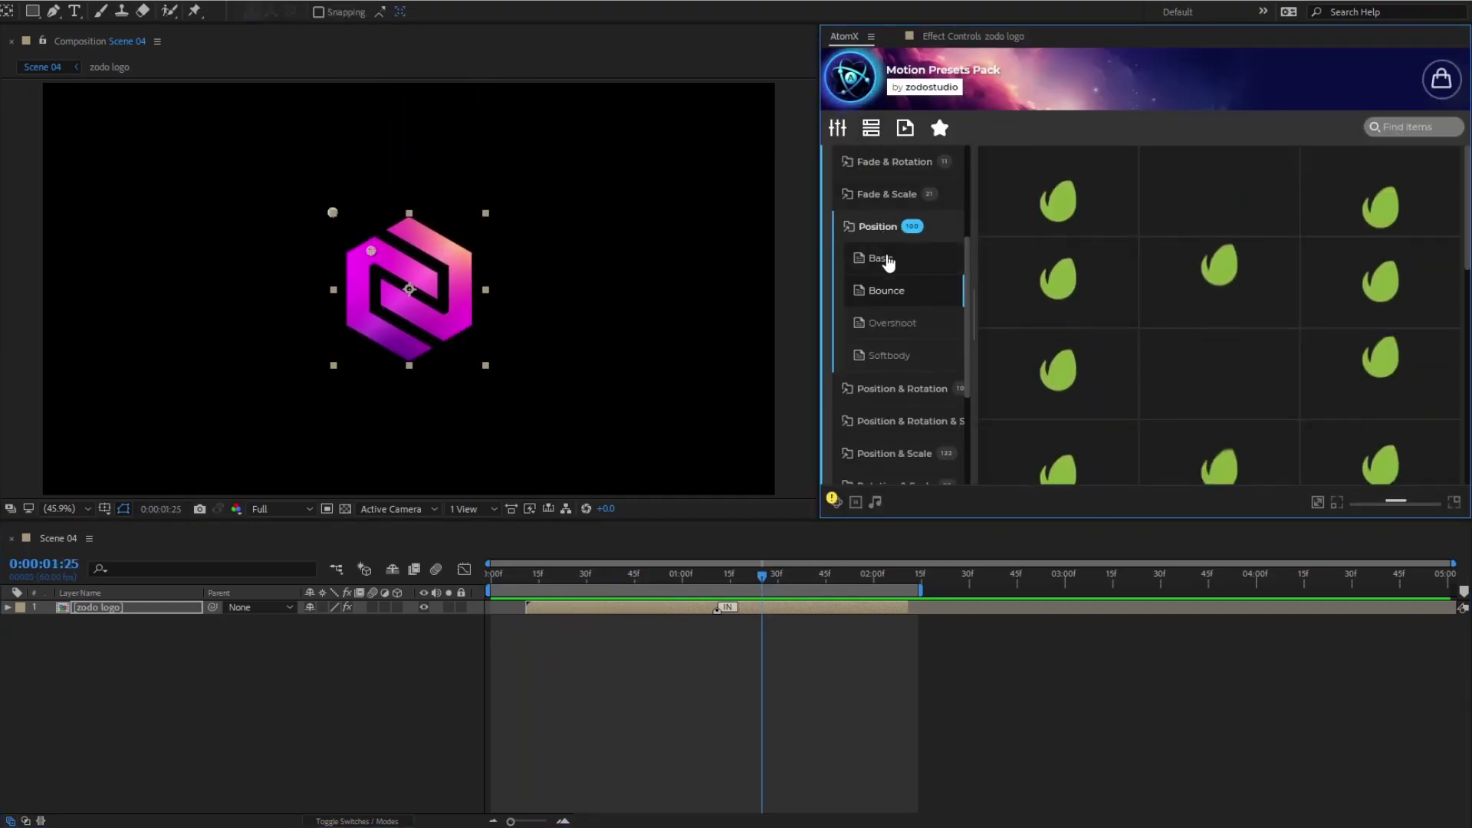
pyautogui.moveTo(1051, 299)
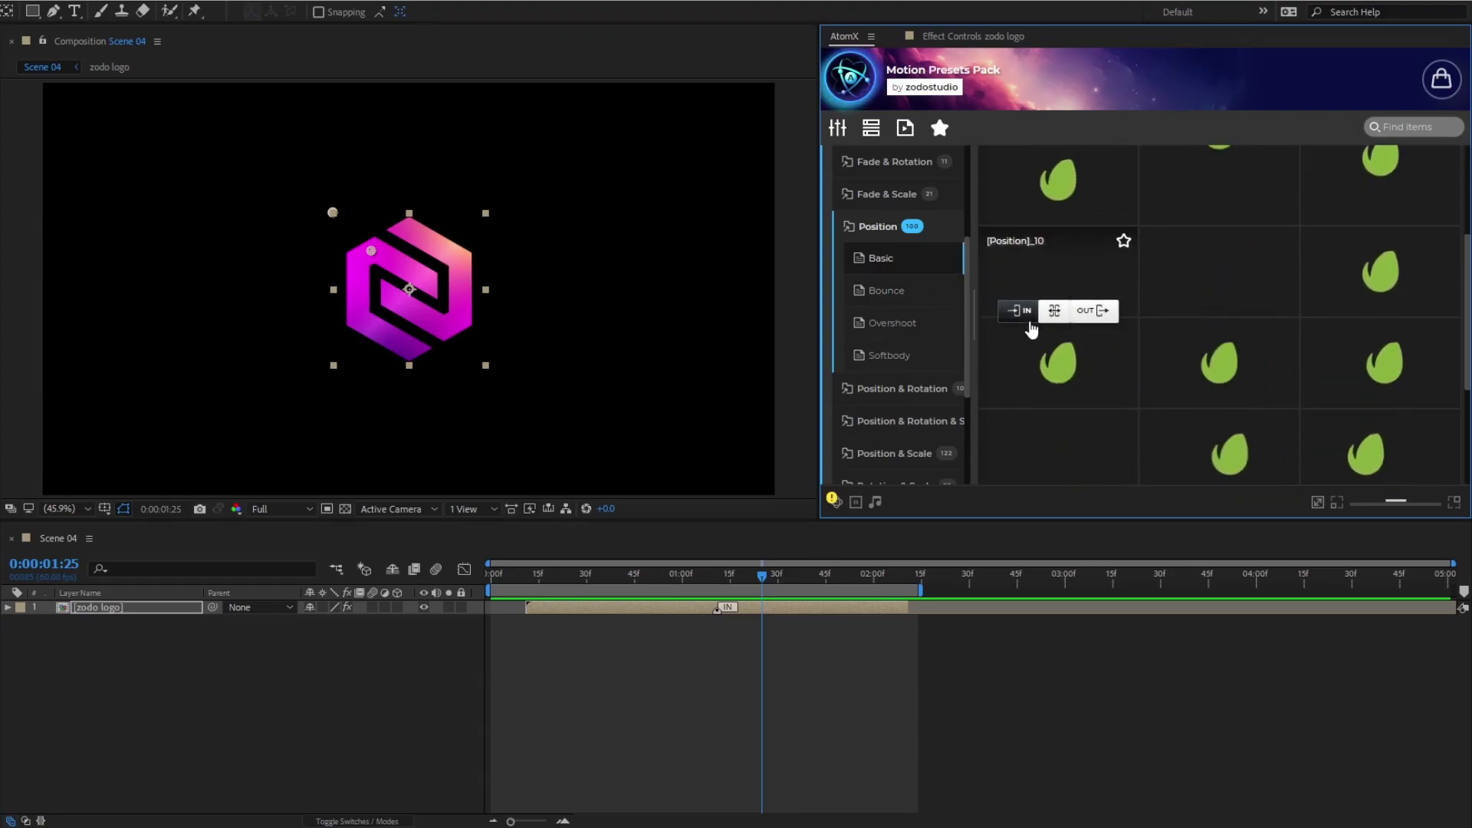
pyautogui.click(1345, 400)
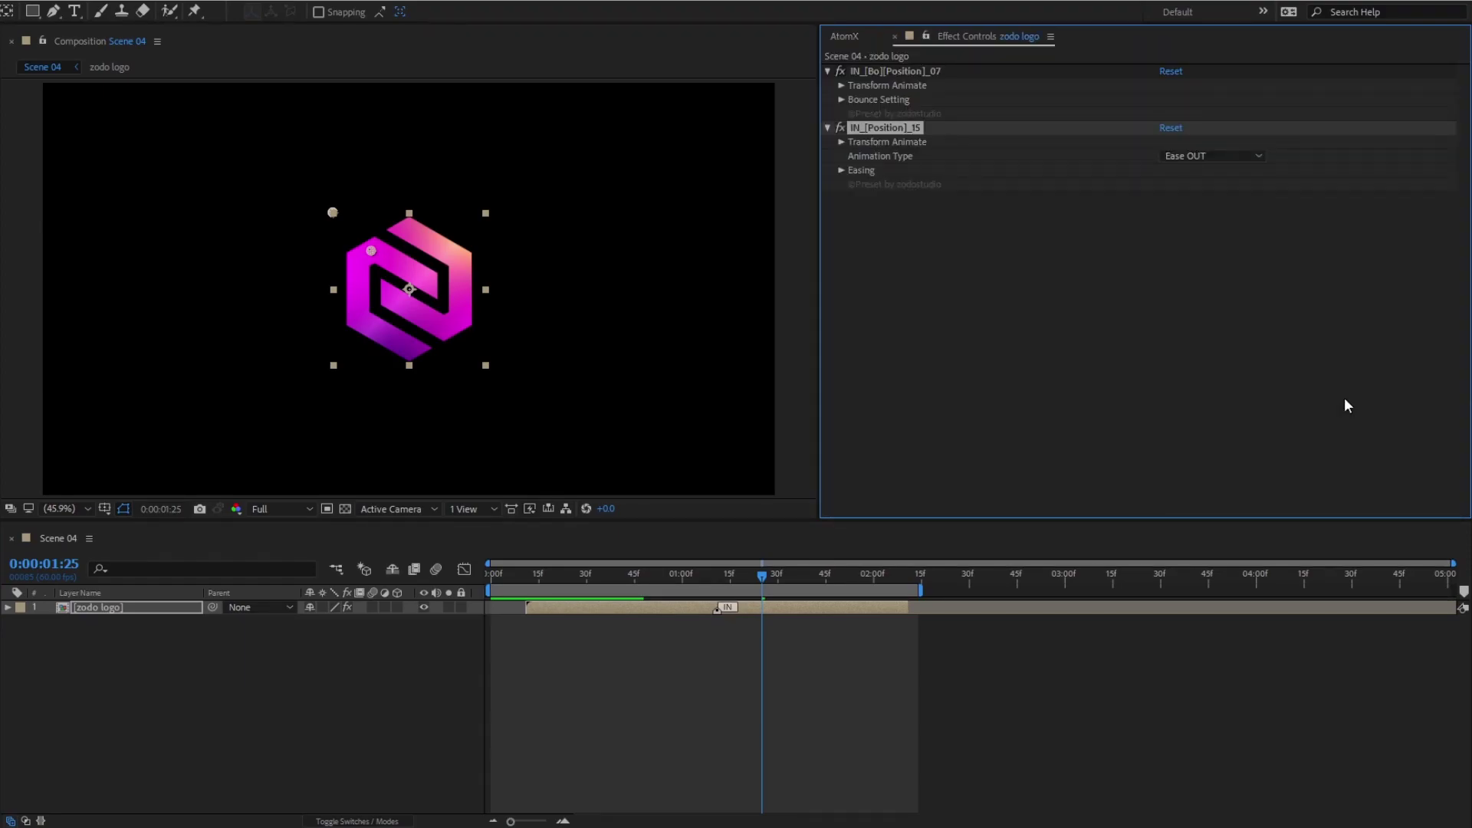
# Step: Preview the stacked bounce and position logo entrance from the start of the composition
pyautogui.click(602, 579)
pyautogui.press('Home')
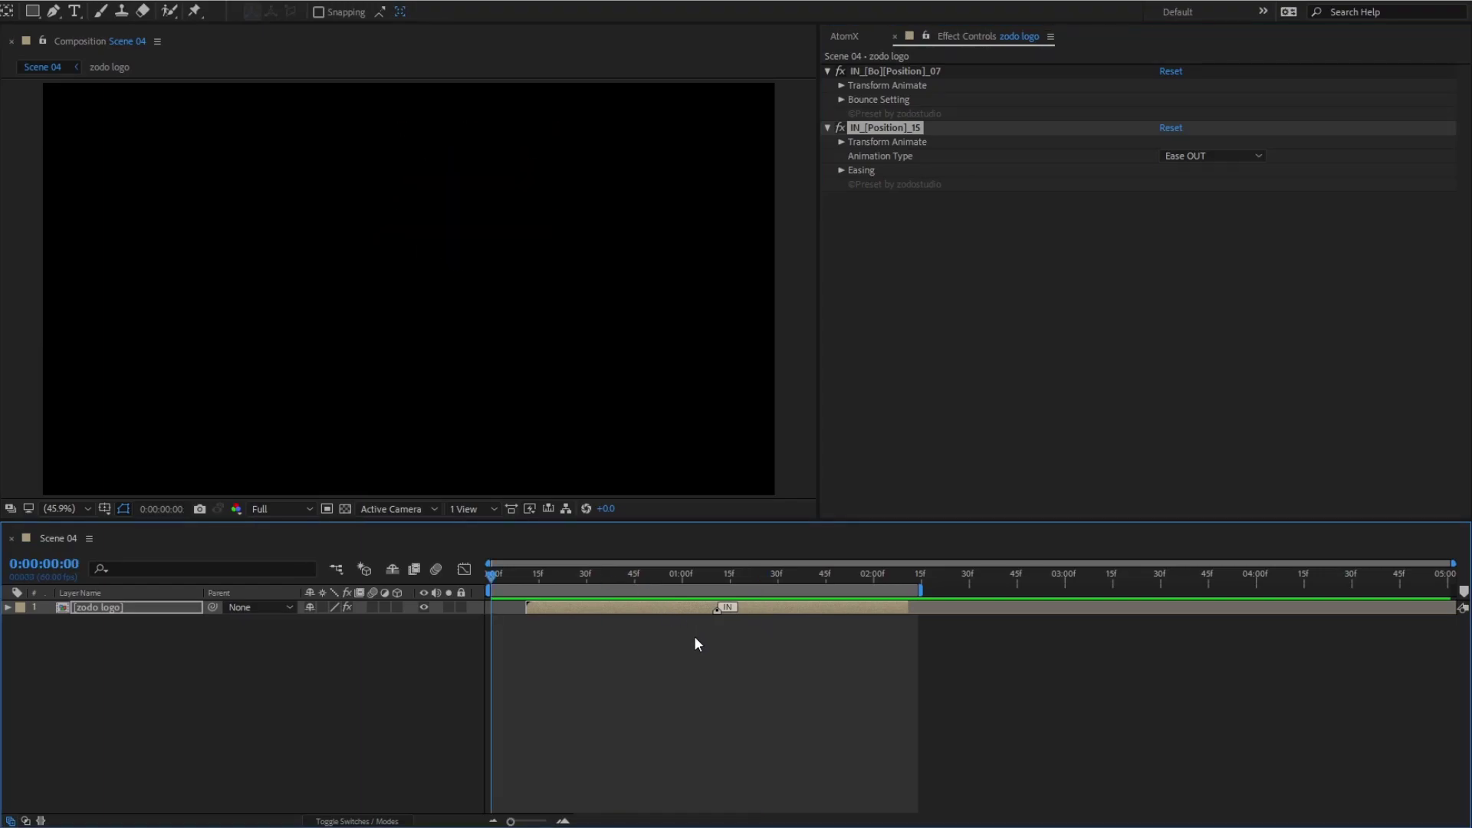
pyautogui.press('space')
pyautogui.press('space')
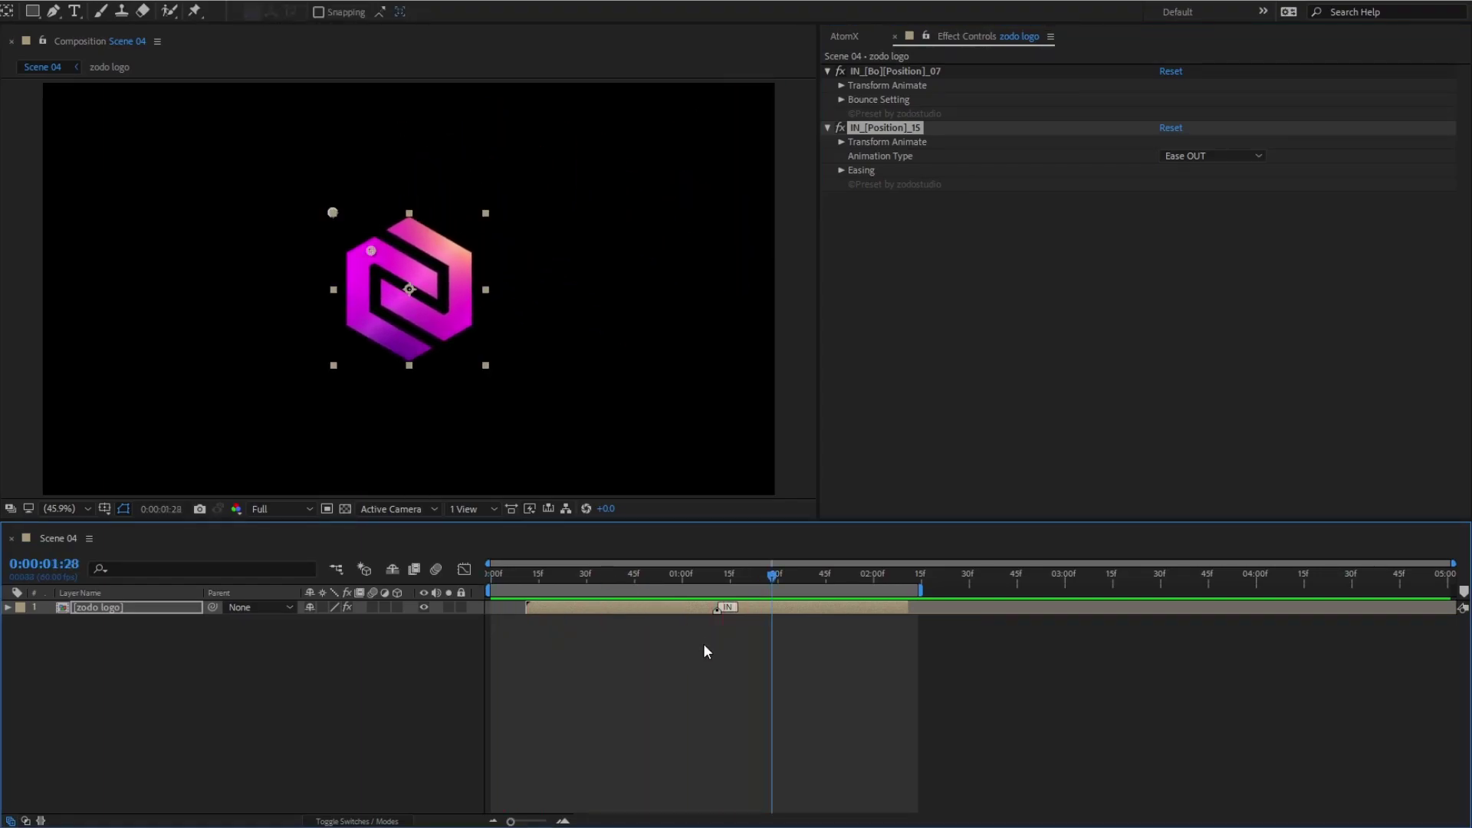
# Step: Set the IN_[Position]_15 Easing to Ease OUT -30% and replay the logo entrance from near the start
pyautogui.click(842, 170)
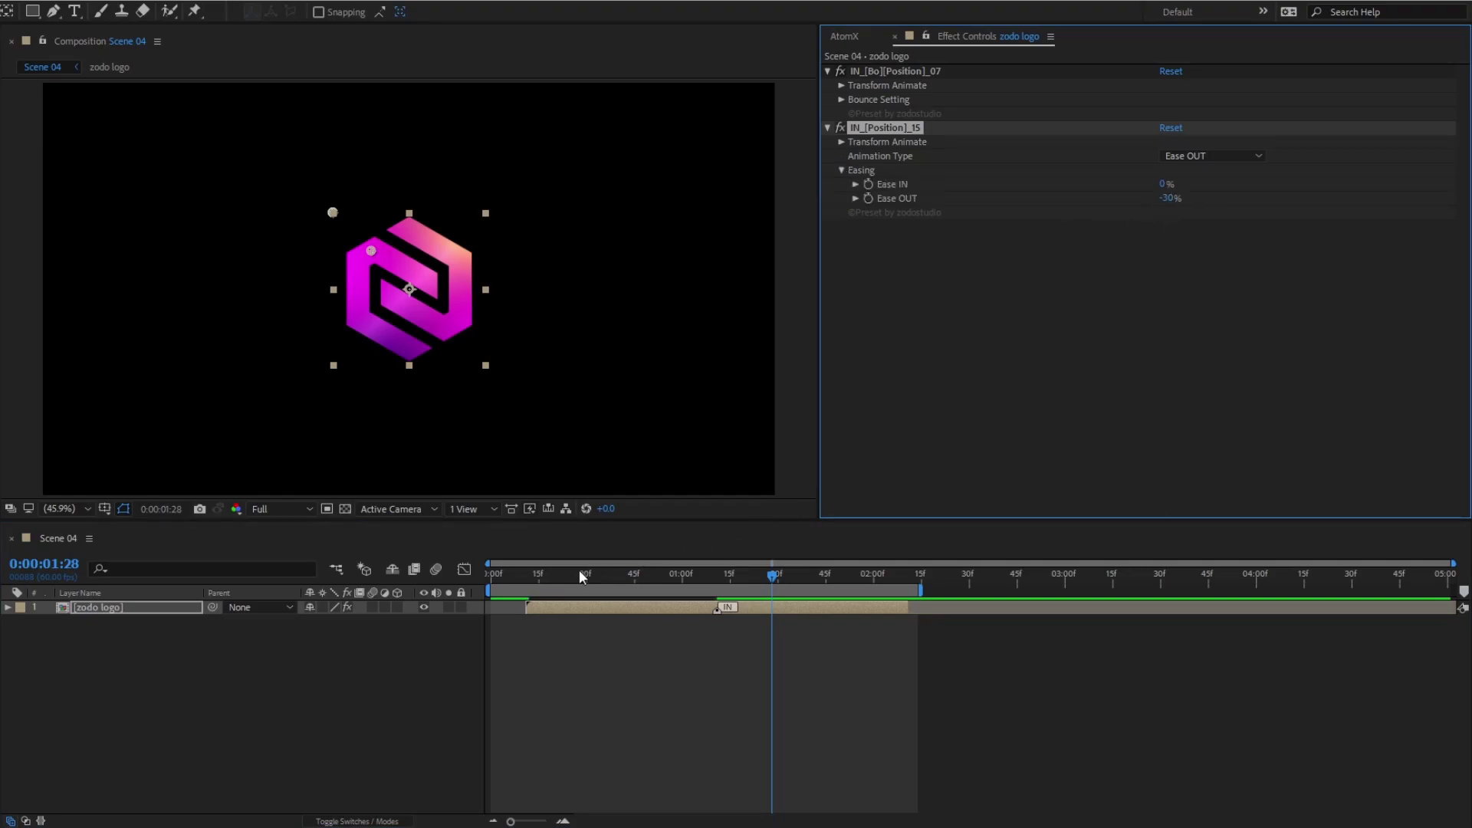
pyautogui.click(520, 576)
pyautogui.press('space')
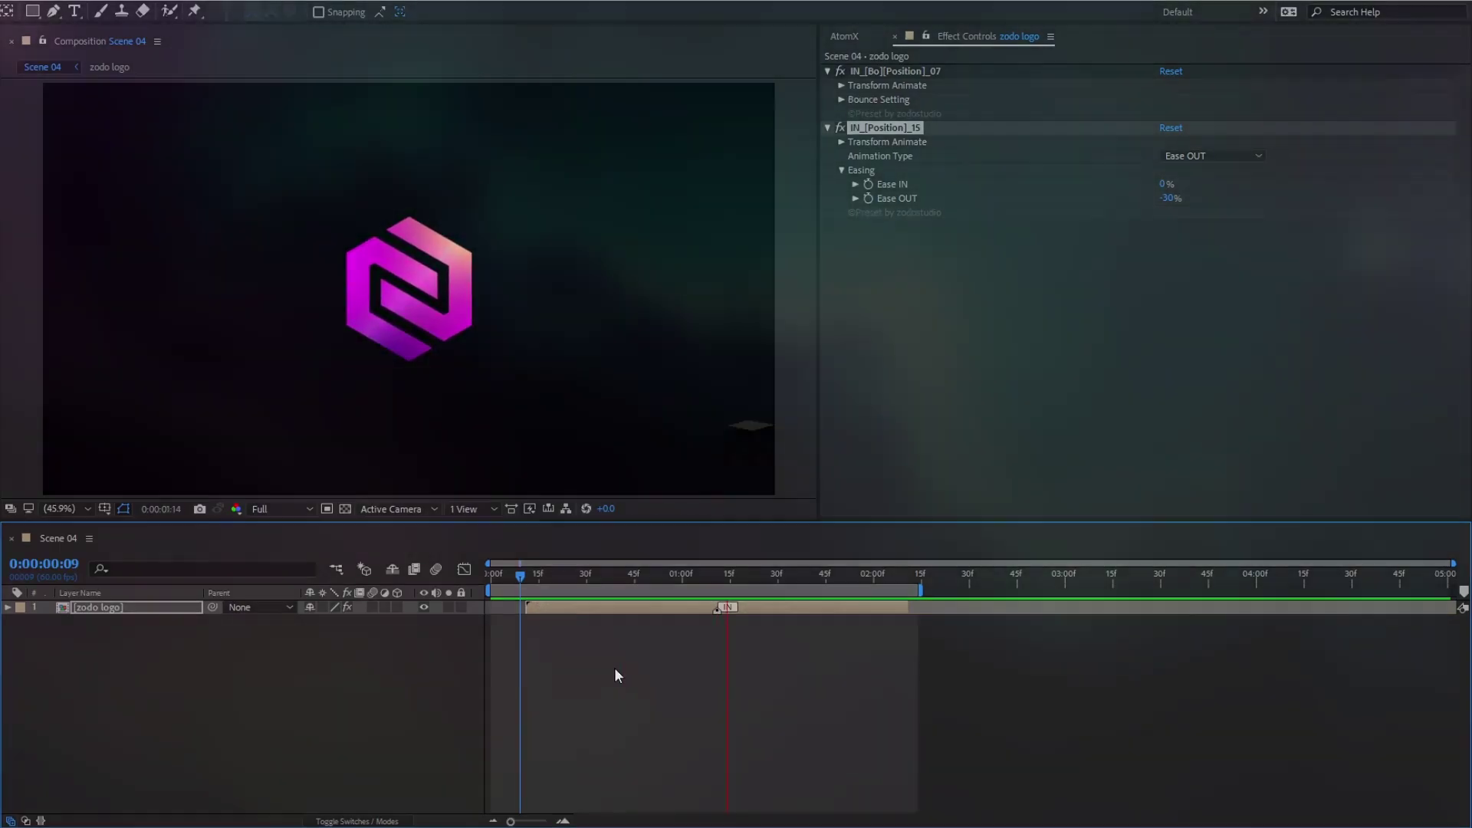